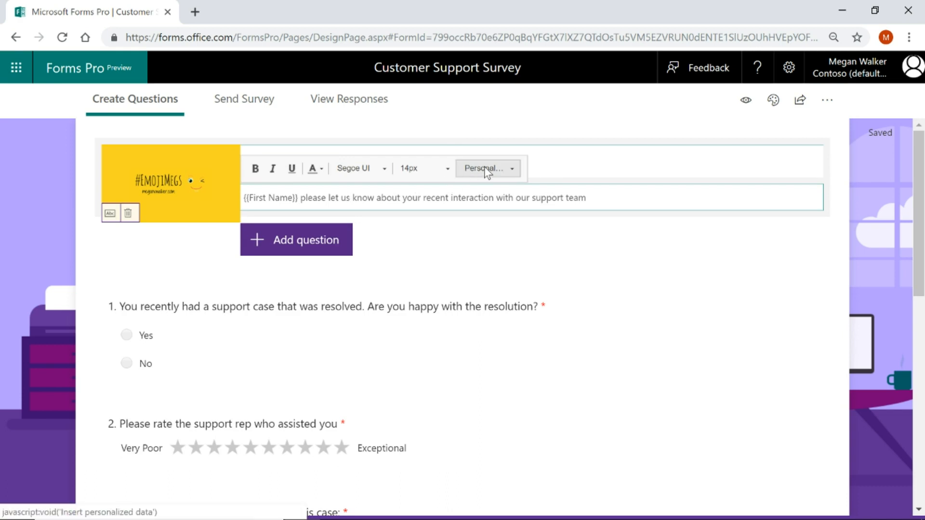
- Check which personalized data fields can be inserted into the survey description
{"action": "left_click", "coordinate": [484, 167]}
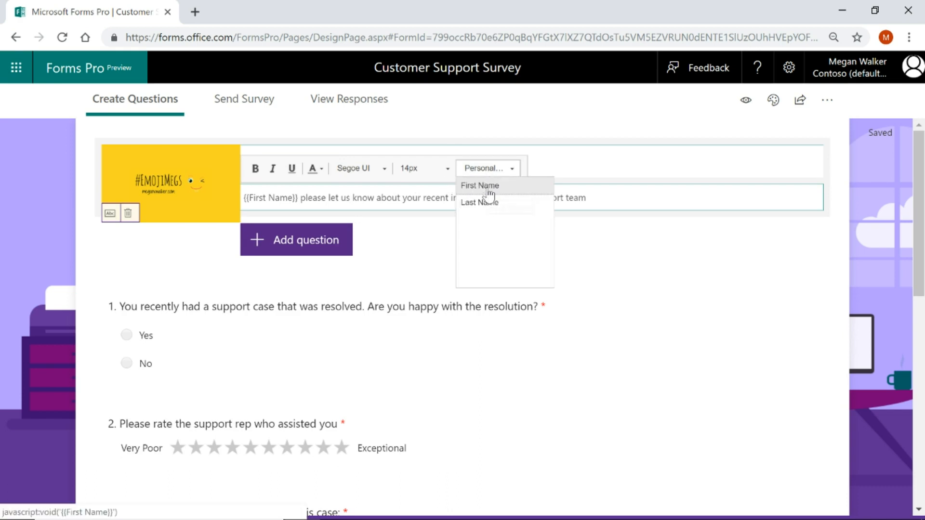
{"action": "left_click", "coordinate": [870, 237]}
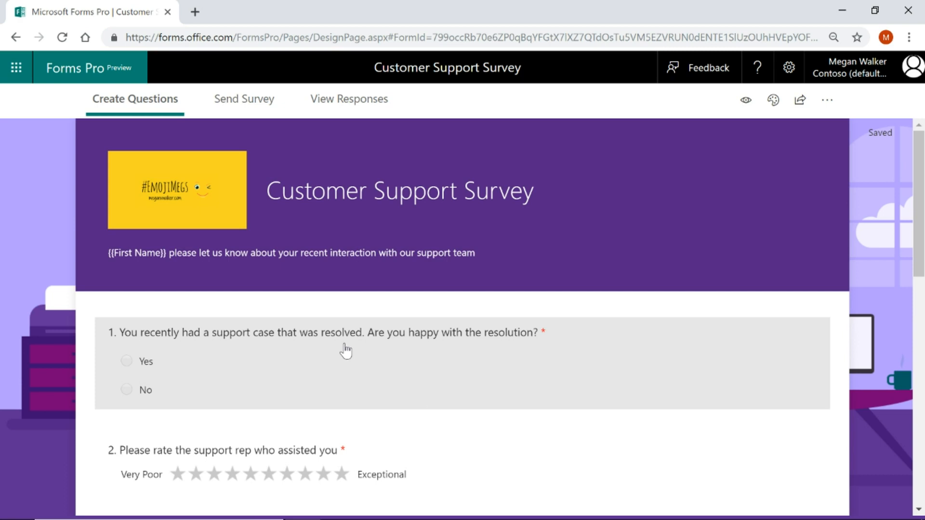
{"action": "scroll", "coordinate": [345, 351], "scroll_direction": "down", "scroll_amount": 2}
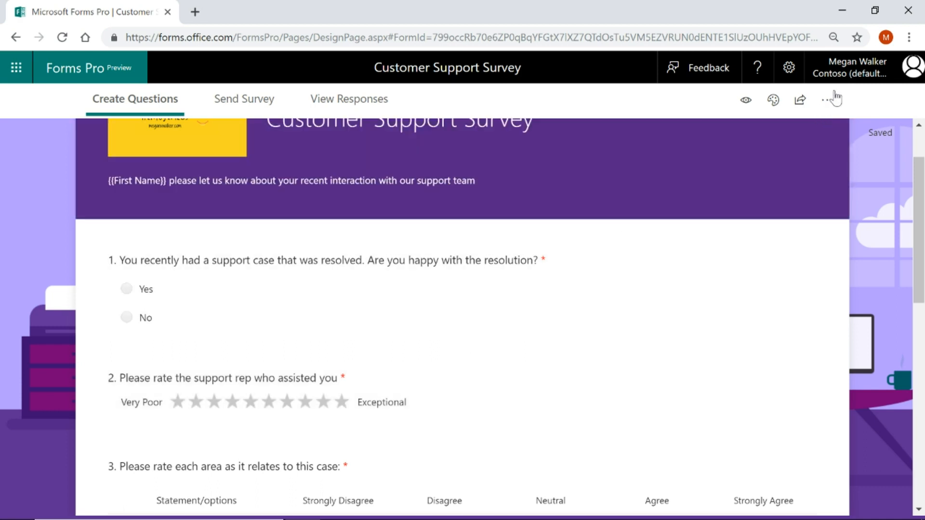
- Add a piping variable named Case Number to the survey's personalized data
{"action": "left_click", "coordinate": [831, 103]}
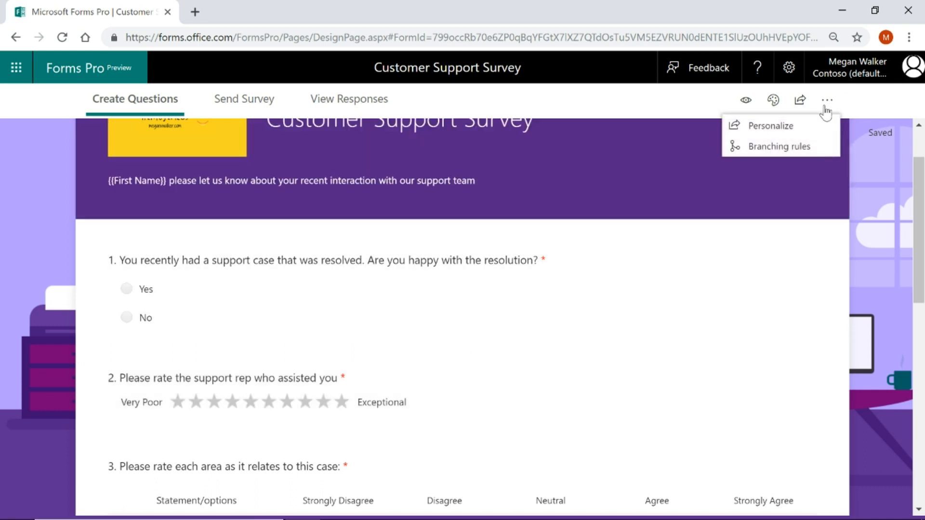
{"action": "left_click", "coordinate": [767, 126]}
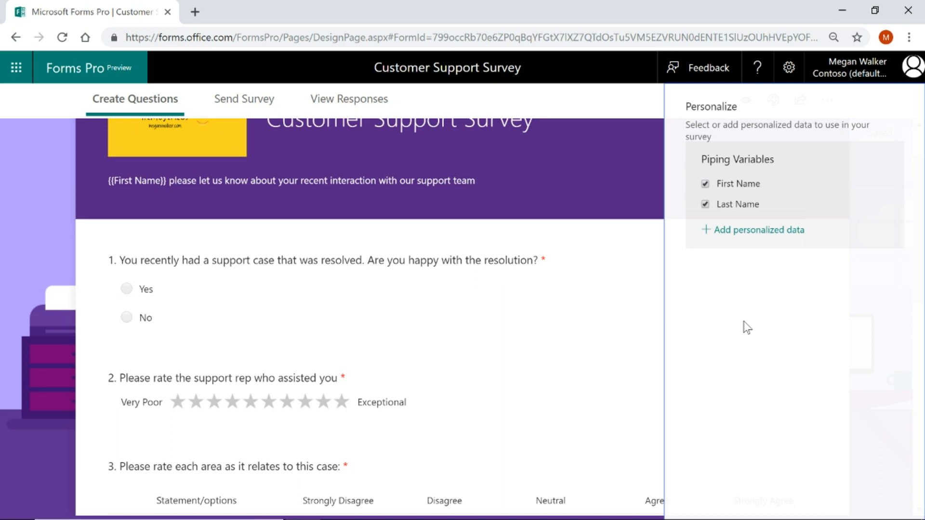
{"action": "left_click", "coordinate": [744, 231]}
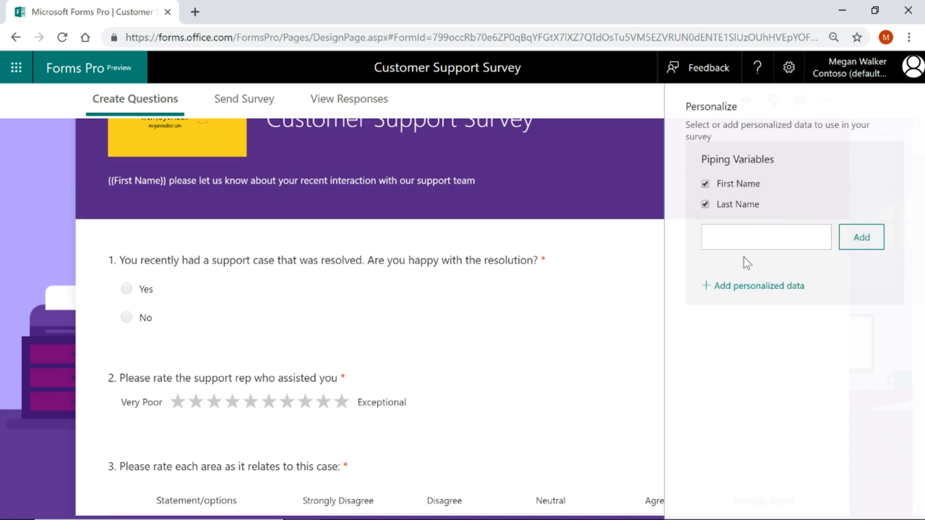
{"action": "left_click", "coordinate": [745, 238]}
{"action": "type", "text": "Case"}
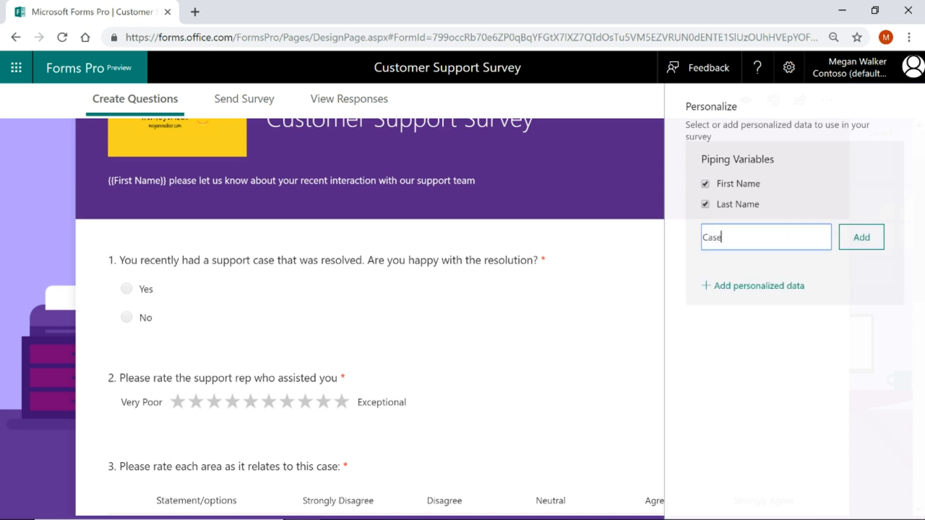
{"action": "type", "text": " Number"}
{"action": "left_click", "coordinate": [857, 238]}
- Add another piping variable named Case Title
{"action": "left_click", "coordinate": [757, 260]}
{"action": "left_click", "coordinate": [756, 258]}
{"action": "type", "text": "Ca"}
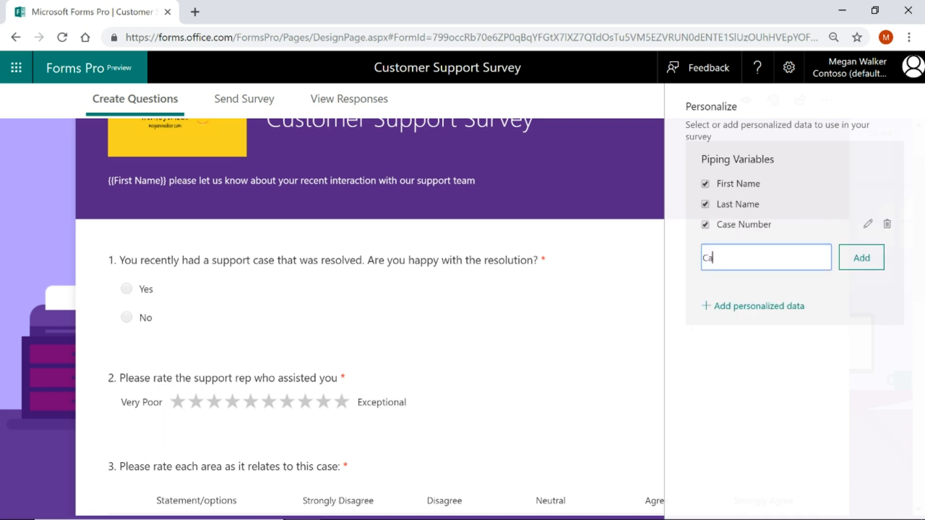
{"action": "type", "text": "se Title"}
{"action": "left_click", "coordinate": [862, 258]}
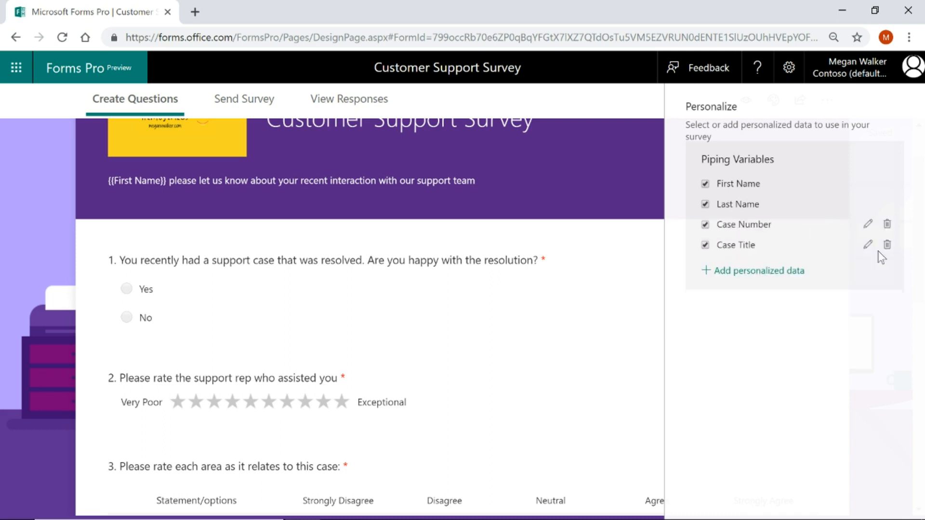
- Add a piping variable named Case Owner and close the Personalize settings
{"action": "left_click", "coordinate": [749, 270]}
{"action": "type", "text": "Case Owner"}
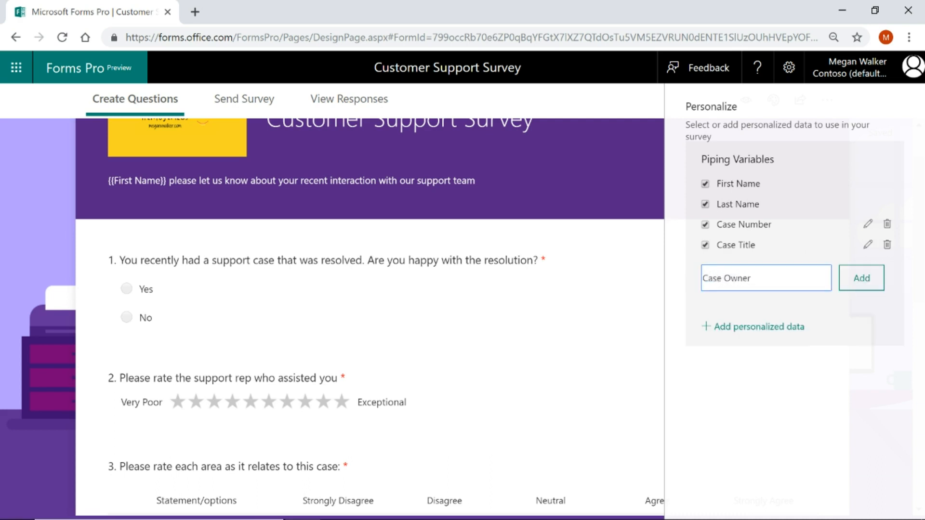
{"action": "left_click", "coordinate": [850, 283]}
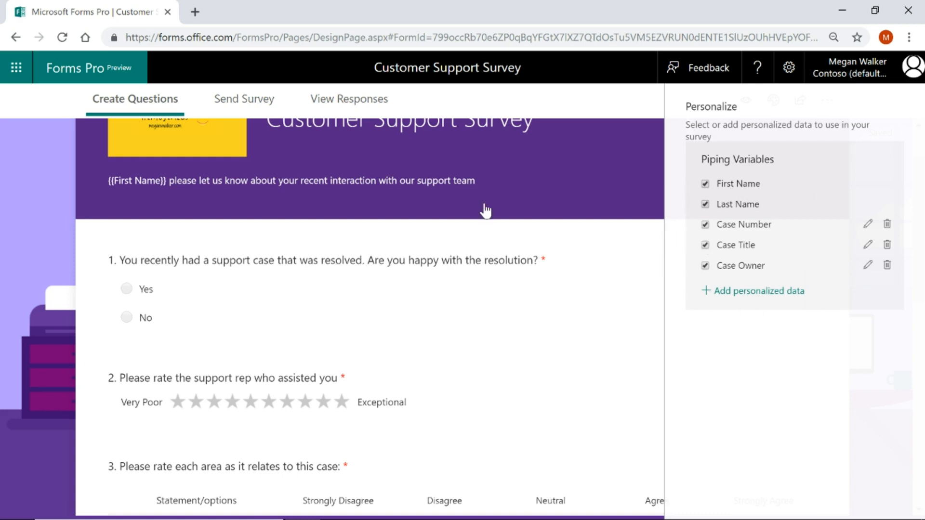
{"action": "left_click", "coordinate": [39, 257]}
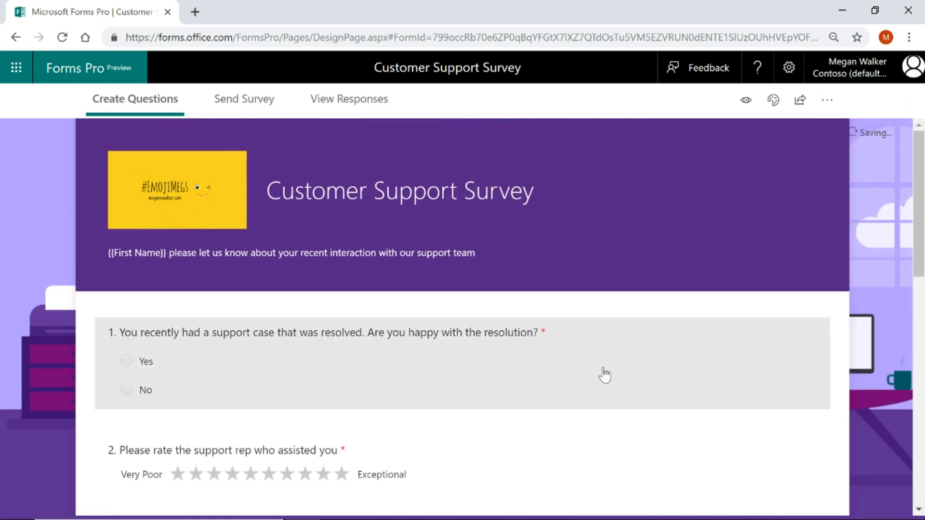
- Insert the Case Number and Case Title variables after "support case" in question 1, separated by a hyphen and enclosed in parentheses
{"action": "left_click", "coordinate": [545, 378]}
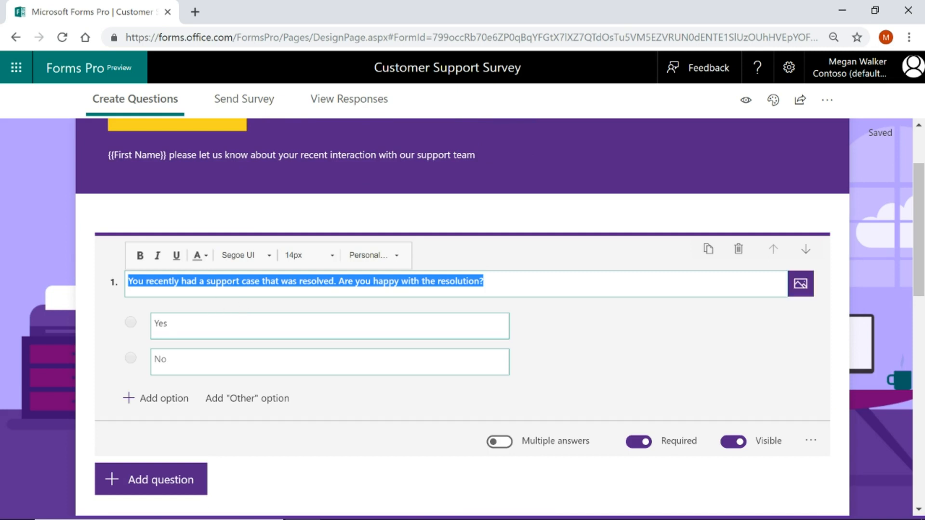
{"action": "left_click", "coordinate": [128, 282]}
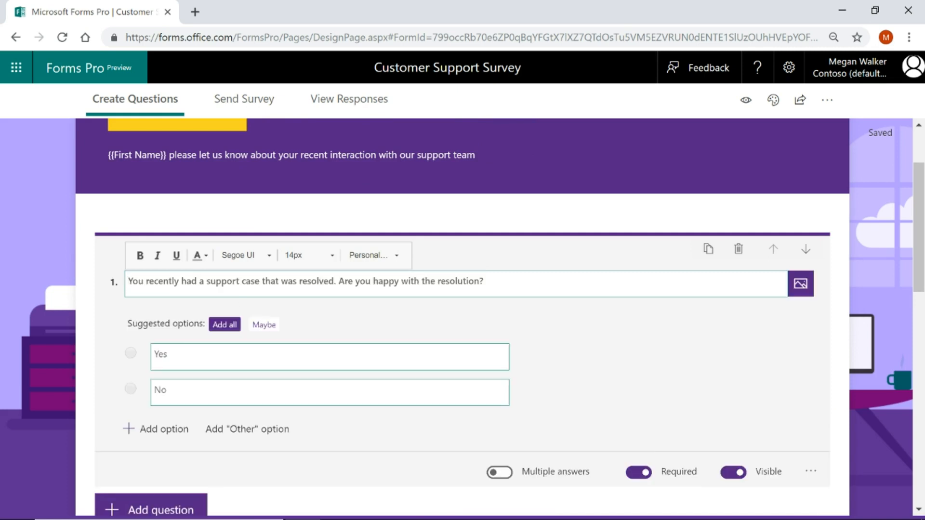
{"action": "type", "text": "("}
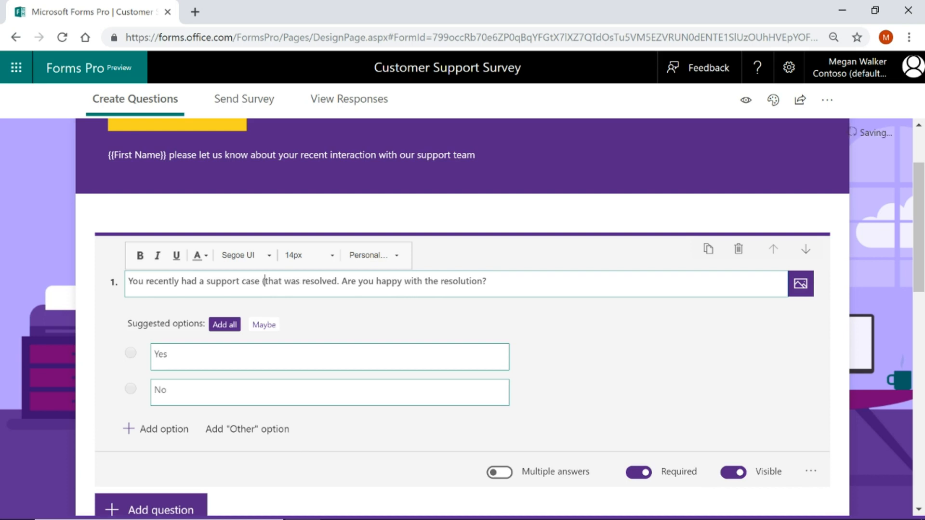
{"action": "left_click", "coordinate": [371, 258]}
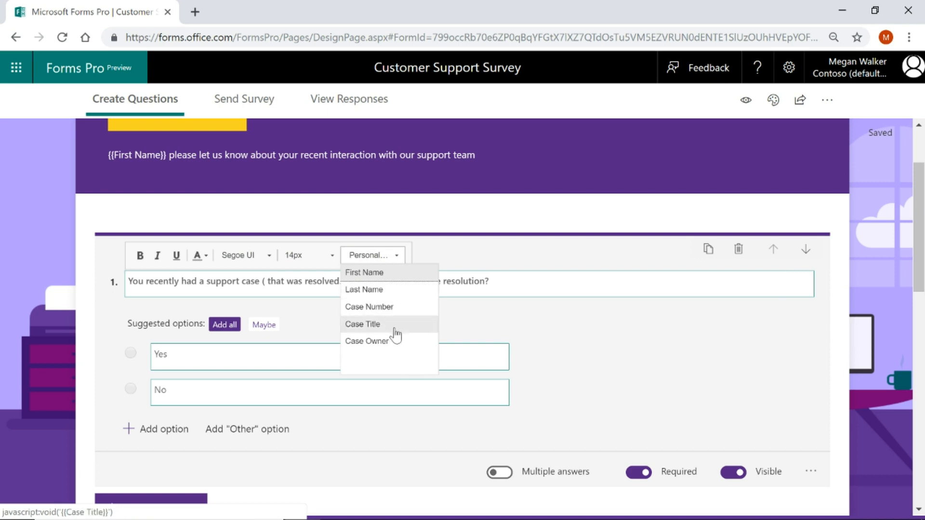
{"action": "left_click", "coordinate": [407, 308]}
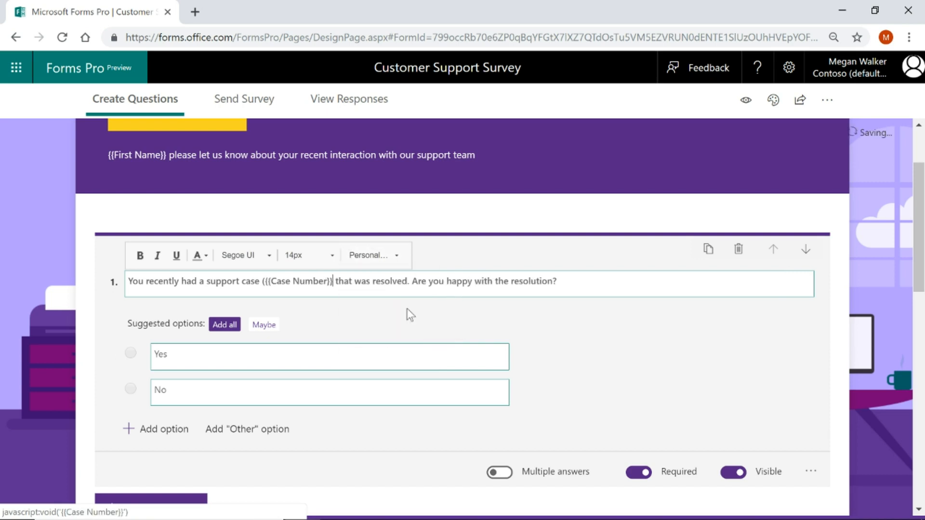
{"action": "type", "text": "-"}
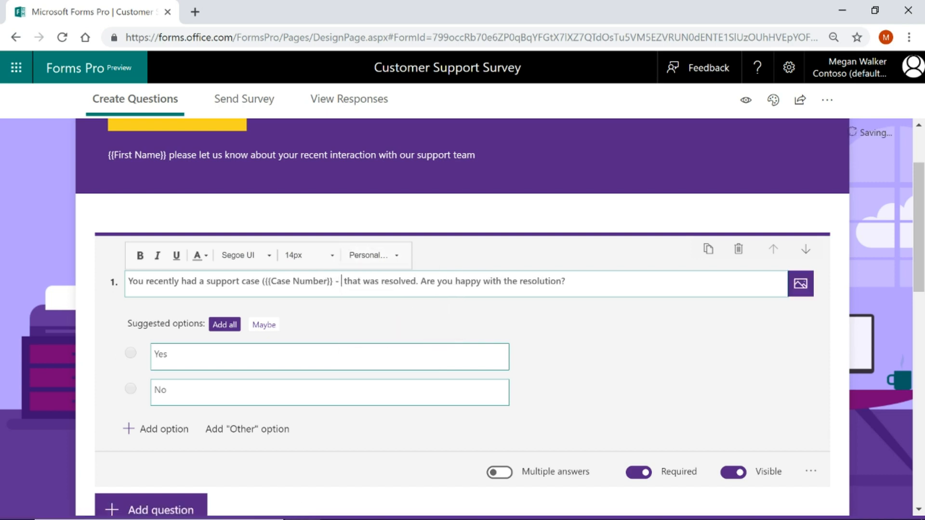
{"action": "left_click", "coordinate": [369, 256]}
{"action": "left_click", "coordinate": [370, 324]}
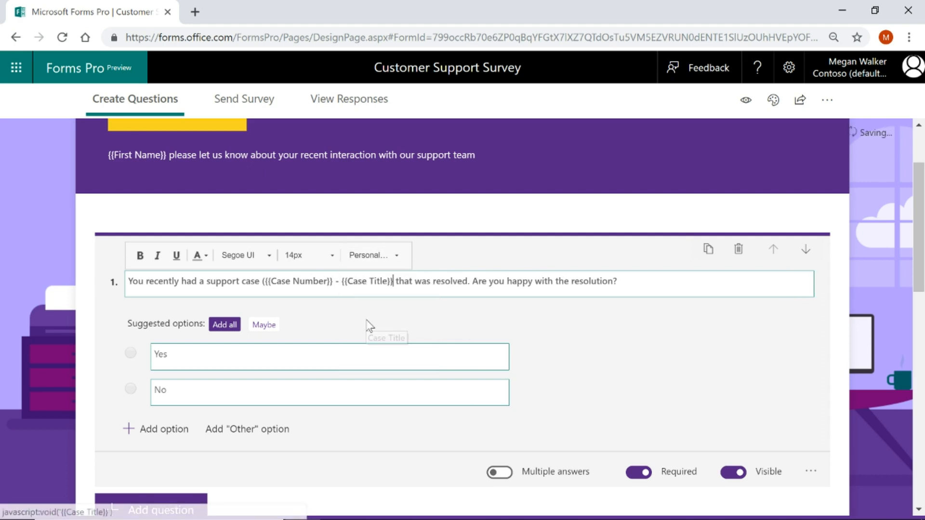
{"action": "type", "text": "P"}
{"action": "key", "text": "BackSpace"}
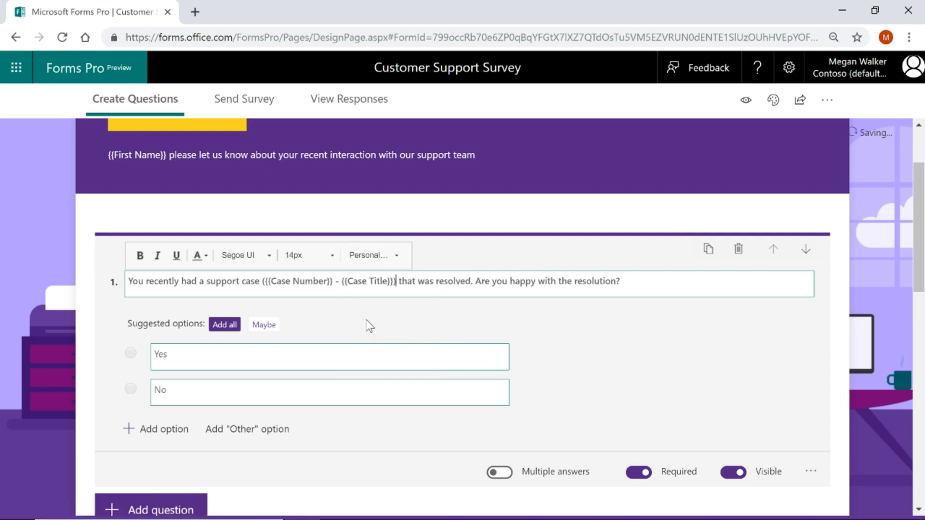
- Insert the Case Owner variable in parentheses after "support rep" in question 2 and leave question editing
{"action": "scroll", "coordinate": [446, 324], "scroll_direction": "down", "scroll_amount": 4}
{"action": "left_click", "coordinate": [452, 394]}
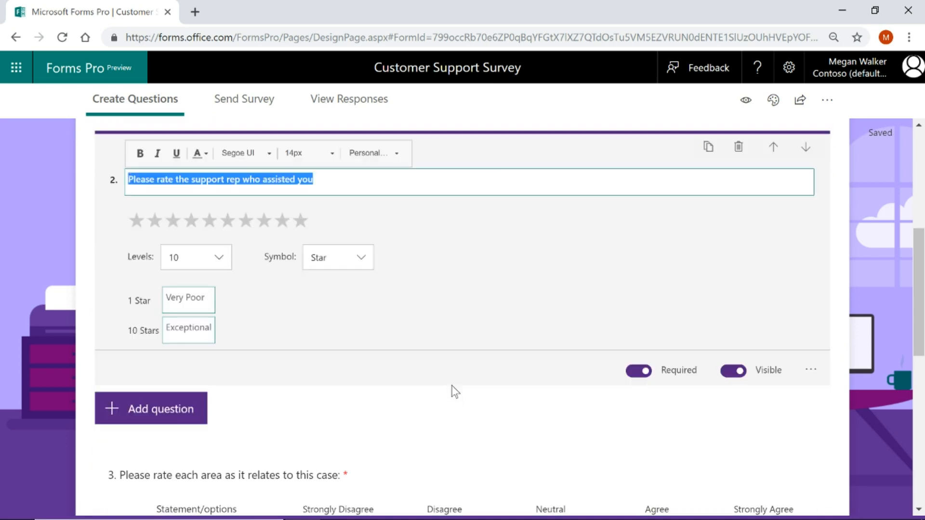
{"action": "left_click", "coordinate": [242, 179]}
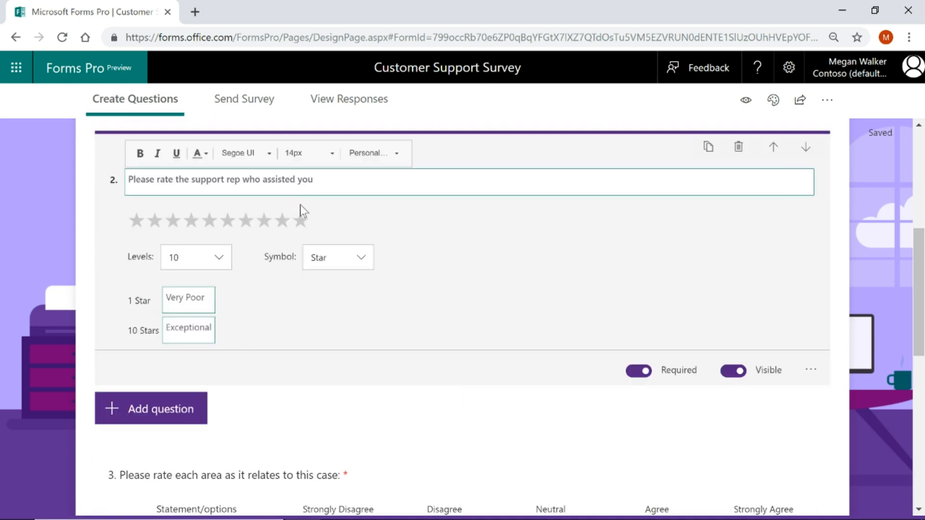
{"action": "type", "text": "("}
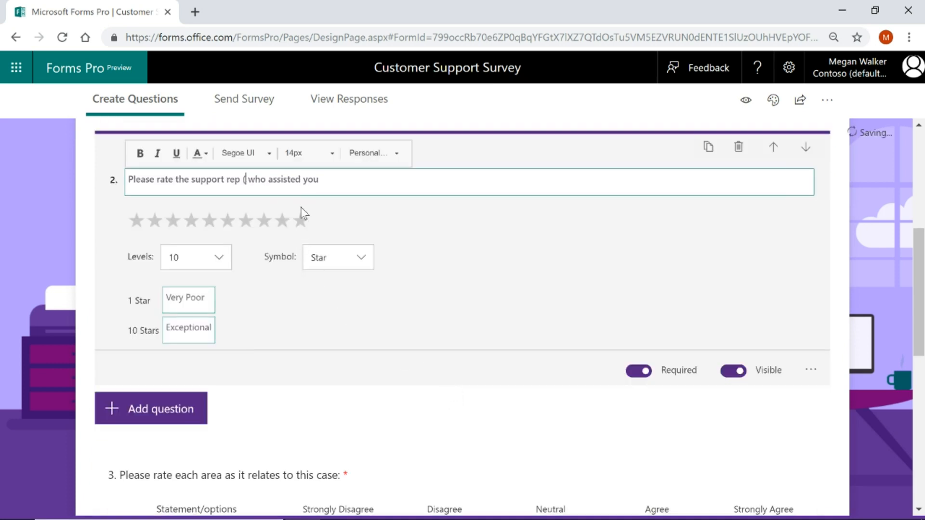
{"action": "left_click", "coordinate": [374, 152]}
{"action": "left_click", "coordinate": [389, 241]}
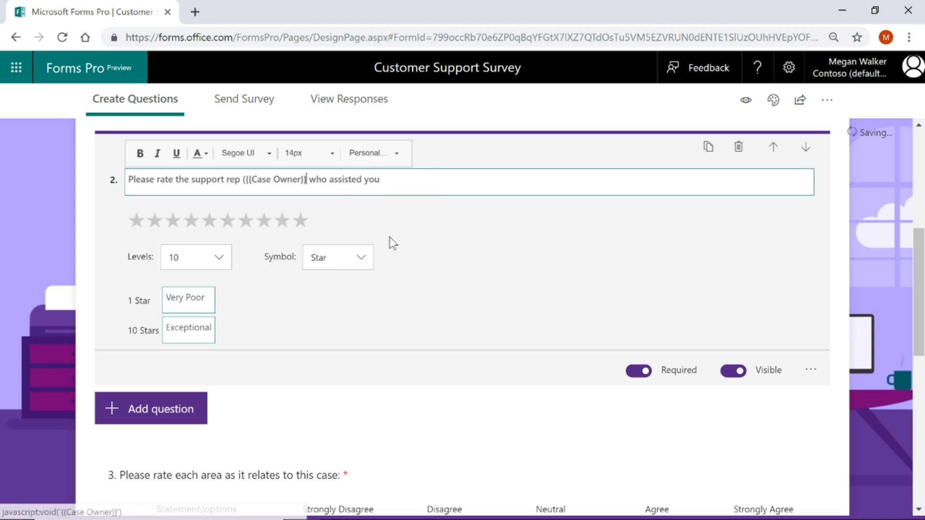
{"action": "type", "text": ")"}
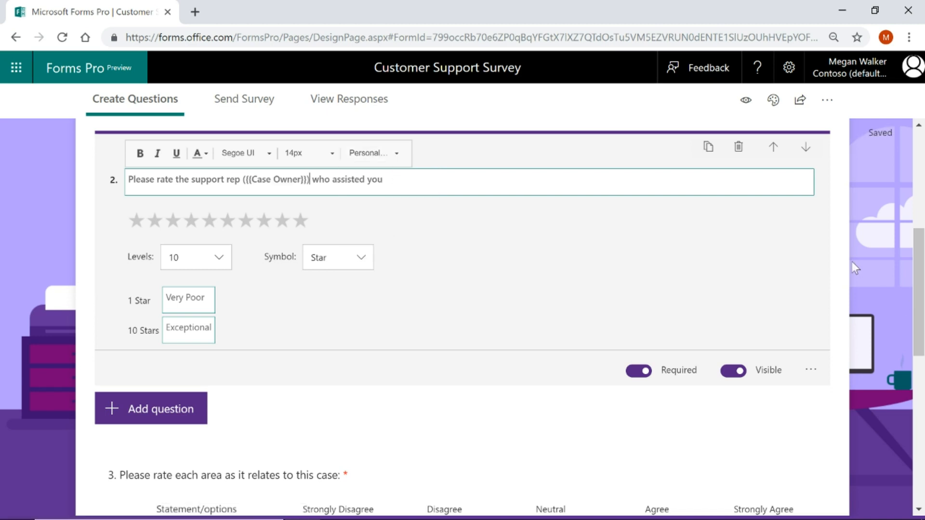
{"action": "left_click", "coordinate": [851, 263]}
- Open the survey's configured flow "Send a survey when a case is resolved in Dynamics 365" for editing in Microsoft Flow
{"action": "scroll", "coordinate": [463, 303], "scroll_direction": "up", "scroll_amount": 5}
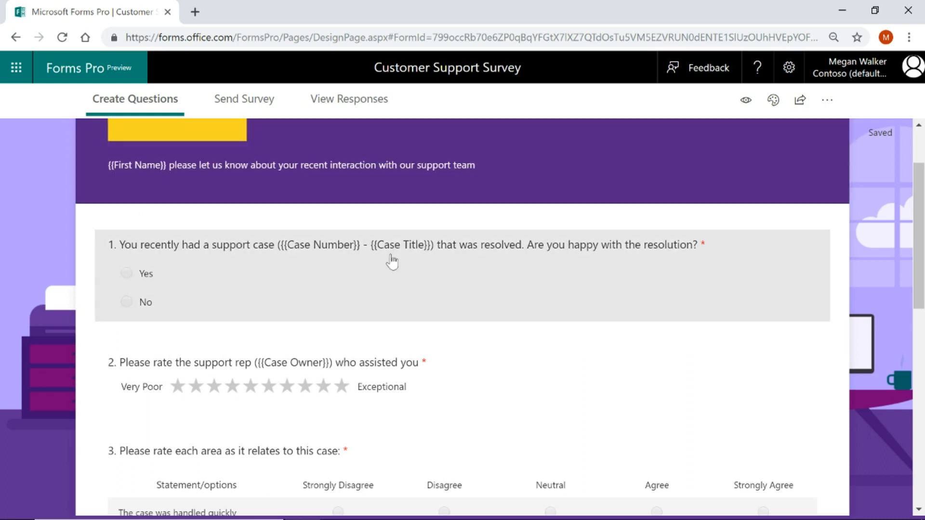
{"action": "scroll", "coordinate": [790, 392], "scroll_direction": "up", "scroll_amount": 2}
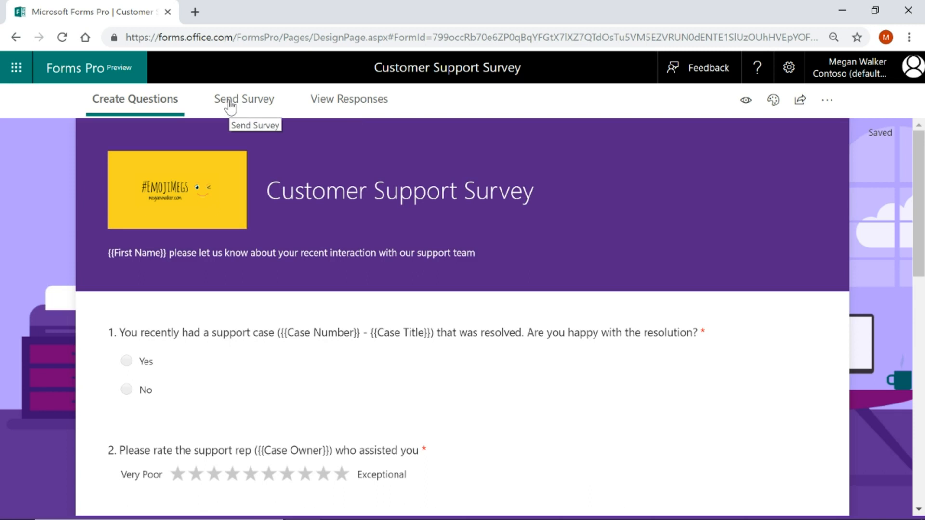
{"action": "left_click", "coordinate": [230, 106]}
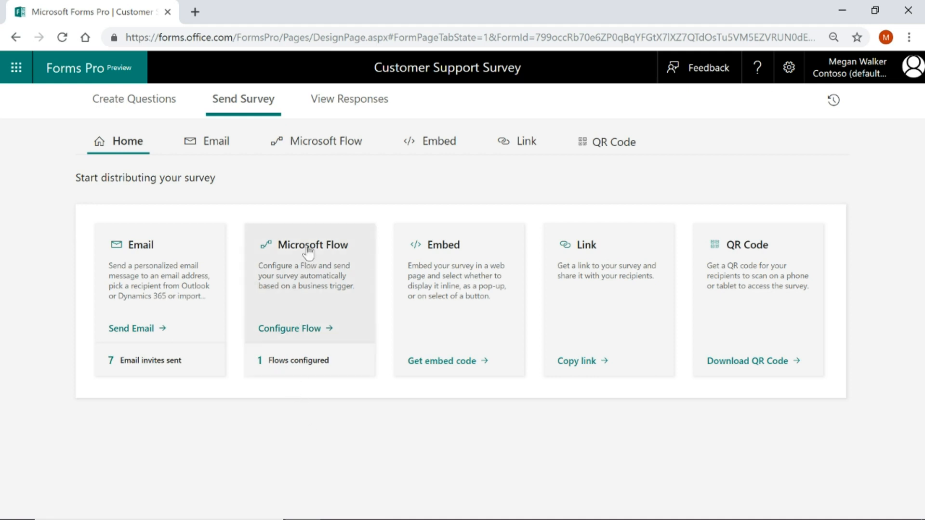
{"action": "left_click", "coordinate": [280, 365]}
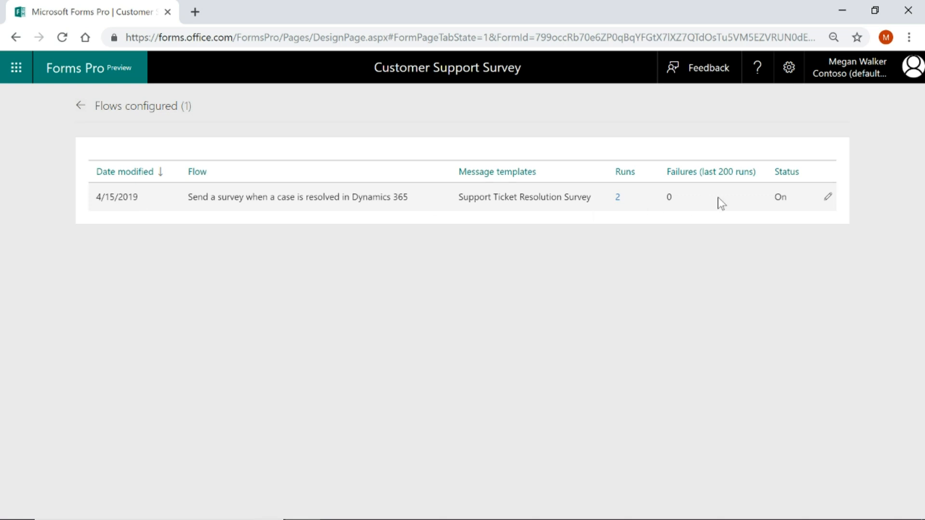
{"action": "left_click", "coordinate": [827, 198]}
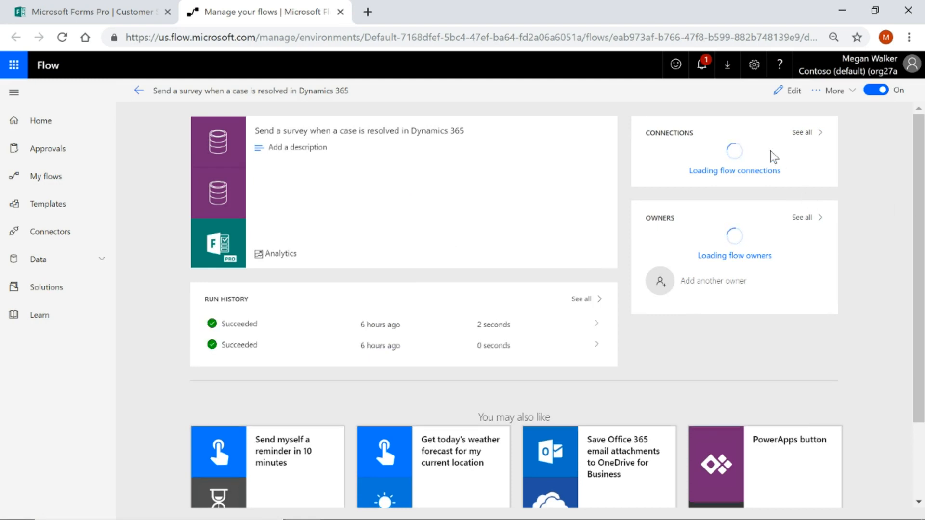
{"action": "left_click", "coordinate": [788, 97]}
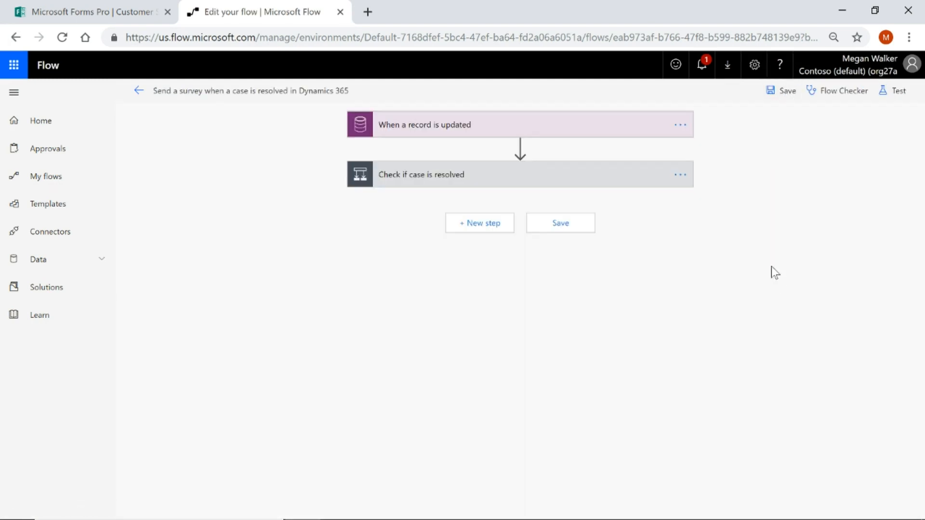
- Expand the "When a record is updated" trigger and the case-resolved and customer-type conditions to review their settings
{"action": "left_click", "coordinate": [415, 178]}
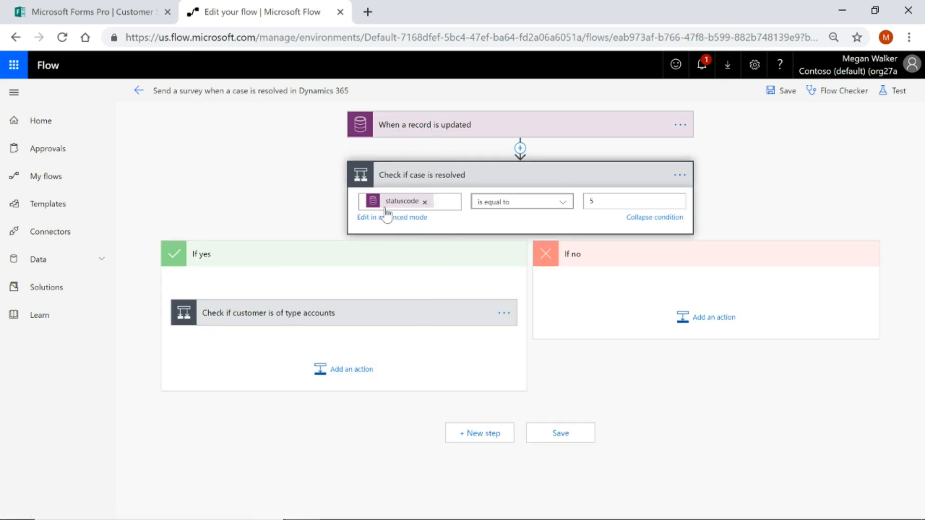
{"action": "left_click", "coordinate": [463, 127]}
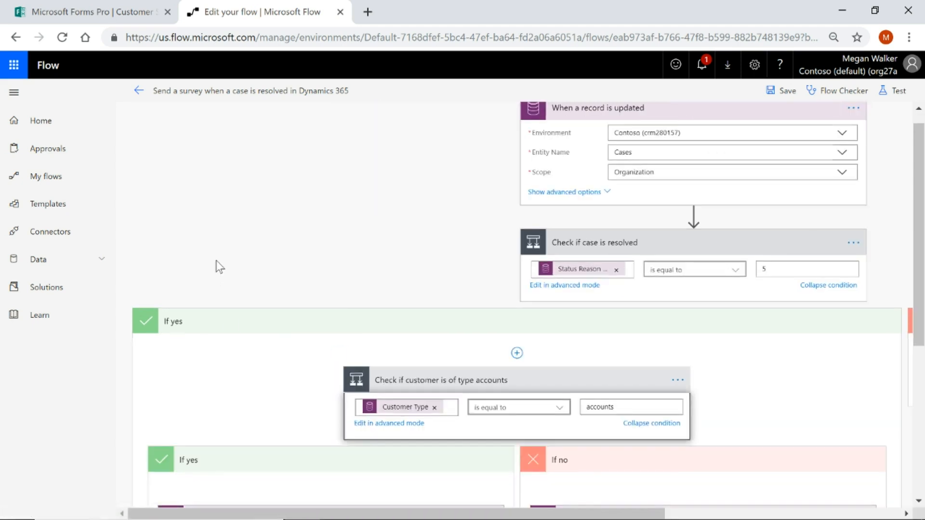
{"action": "scroll", "coordinate": [217, 267], "scroll_direction": "down", "scroll_amount": 5}
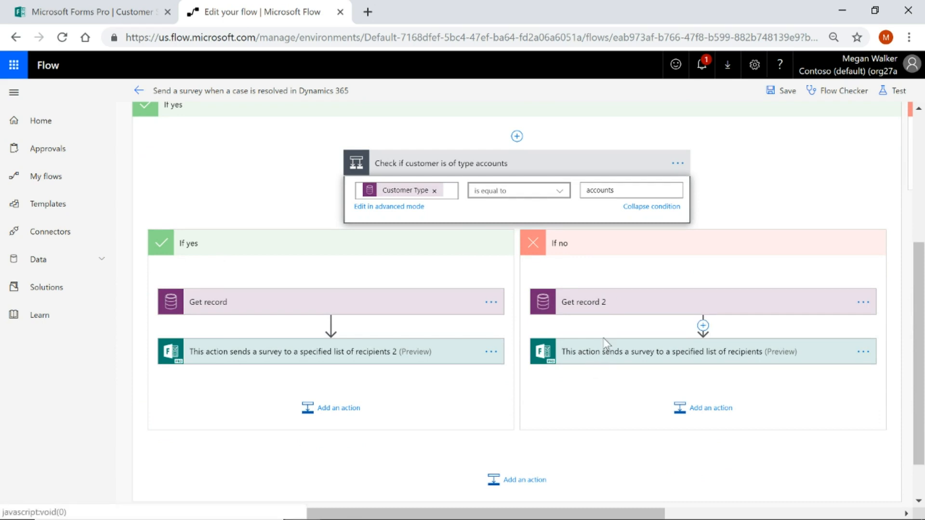
- Expand the send-survey action in the customer-type condition's If no branch and show its advanced options
{"action": "left_click", "coordinate": [607, 359]}
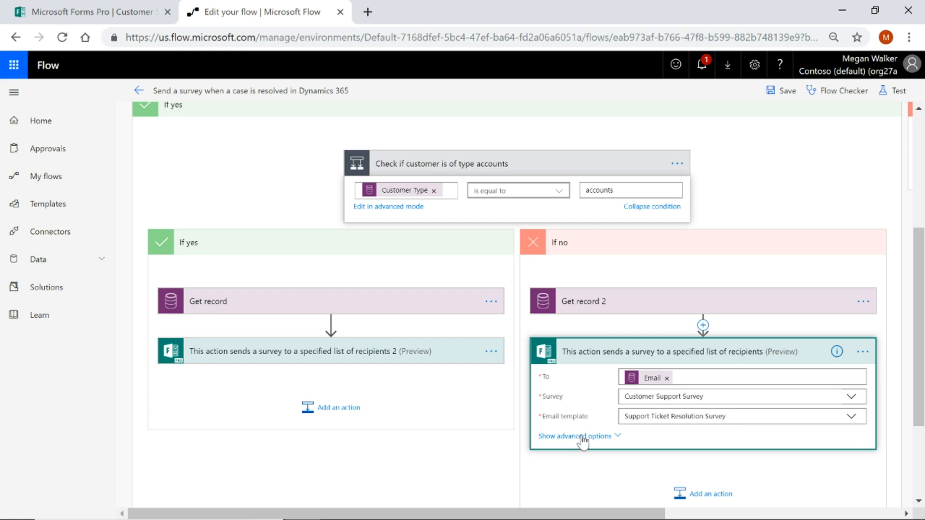
{"action": "left_click", "coordinate": [583, 437]}
{"action": "left_click_drag", "start_coordinate": [613, 514], "coordinate": [716, 516]}
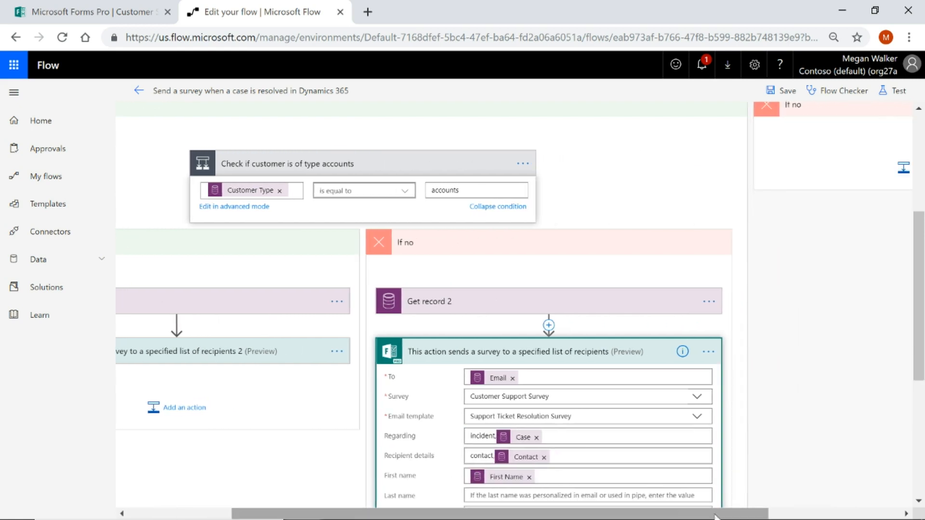
{"action": "scroll", "coordinate": [756, 364], "scroll_direction": "down", "scroll_amount": 2}
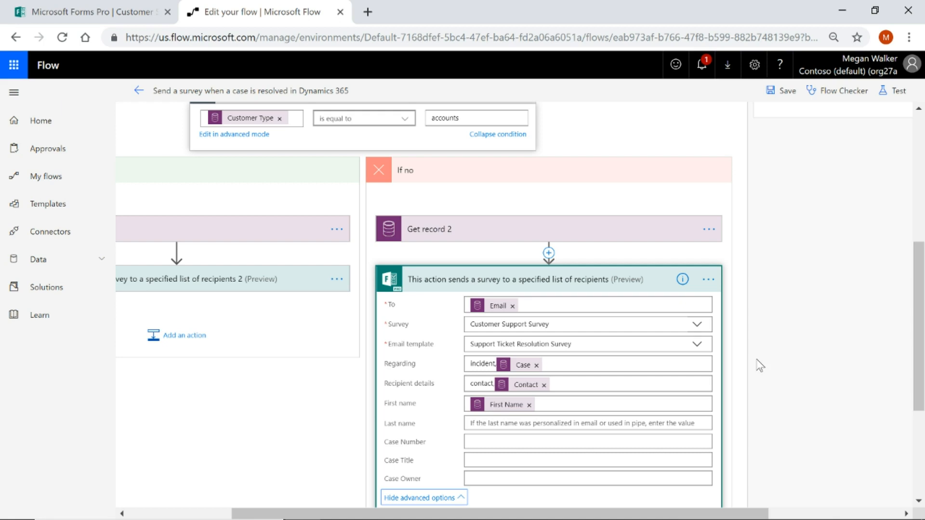
{"action": "scroll", "coordinate": [759, 365], "scroll_direction": "down", "scroll_amount": 3}
{"action": "scroll", "coordinate": [759, 365], "scroll_direction": "up", "scroll_amount": 2}
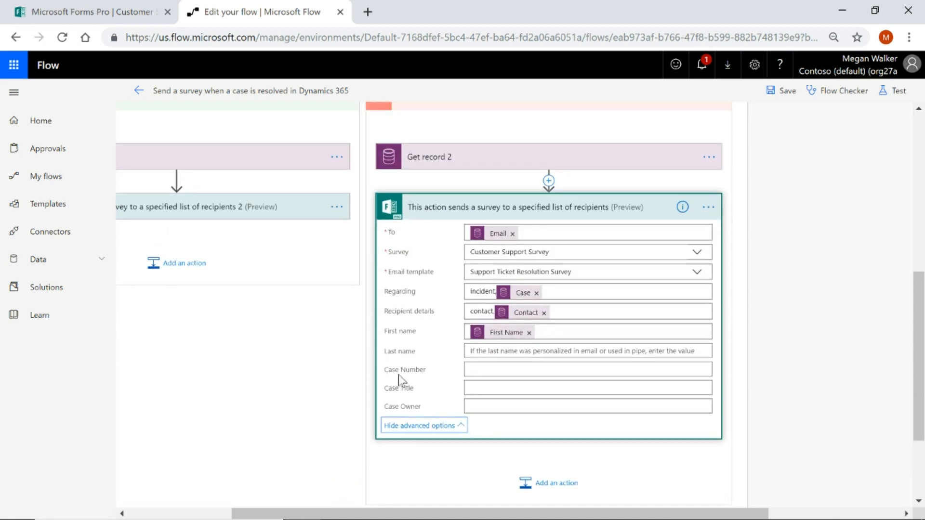
- Fill the survey action's Case Number field with the Case Number dynamic content from the updated record
{"action": "left_click", "coordinate": [491, 370]}
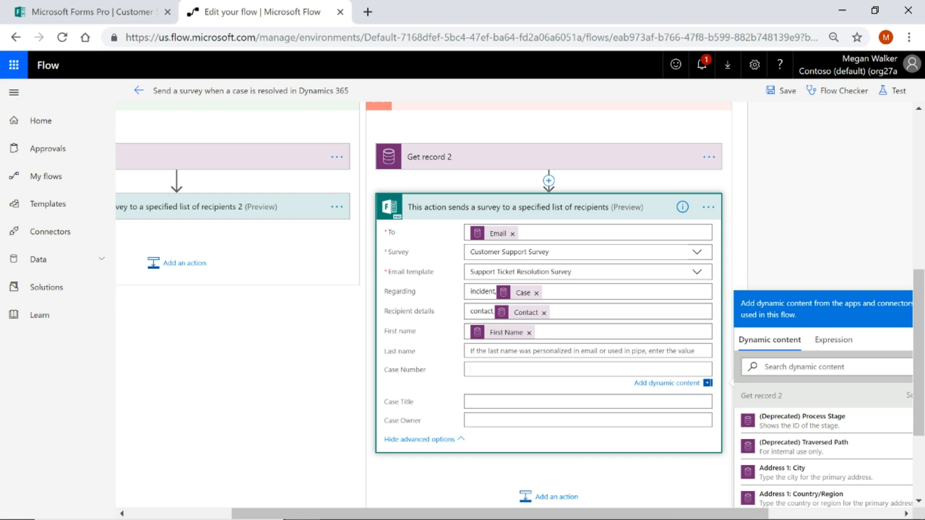
{"action": "left_click", "coordinate": [809, 367]}
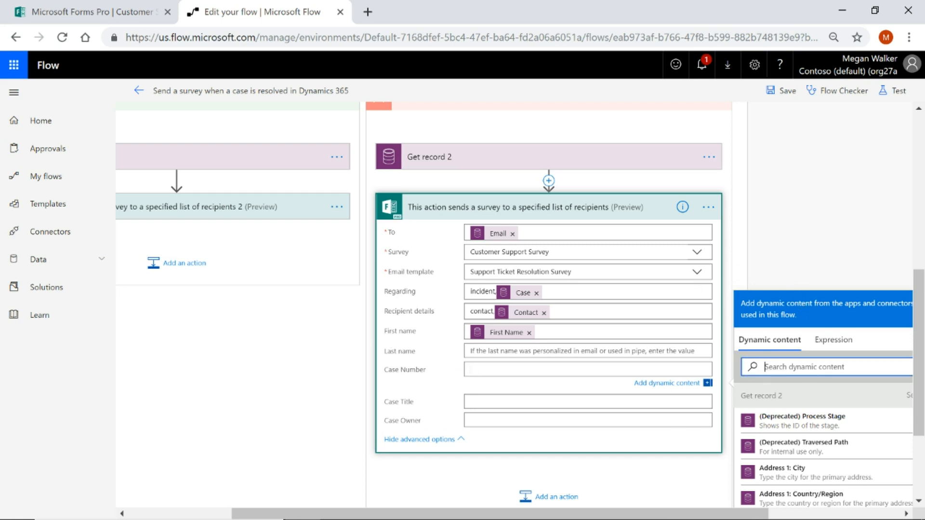
{"action": "type", "text": "Cas"}
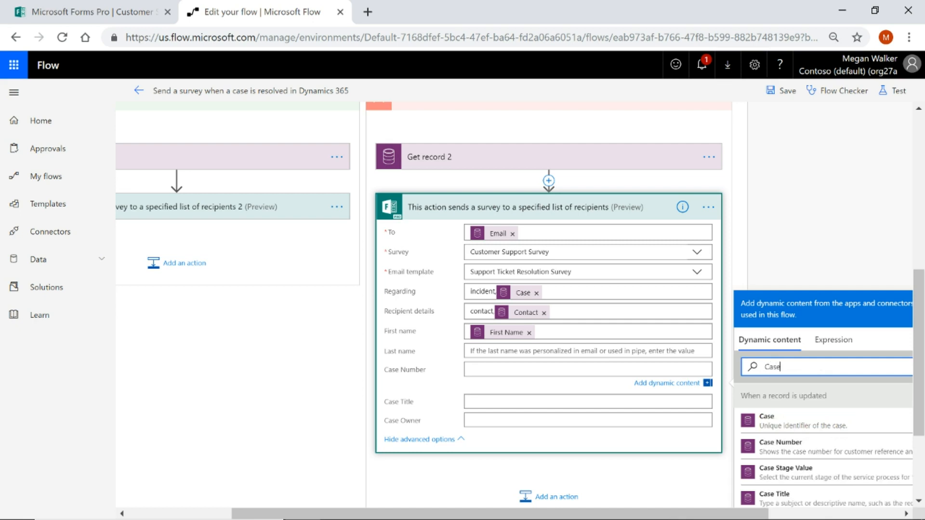
{"action": "type", "text": "e"}
{"action": "scroll", "coordinate": [837, 427], "scroll_direction": "down", "scroll_amount": 3}
{"action": "scroll", "coordinate": [837, 426], "scroll_direction": "up", "scroll_amount": 3}
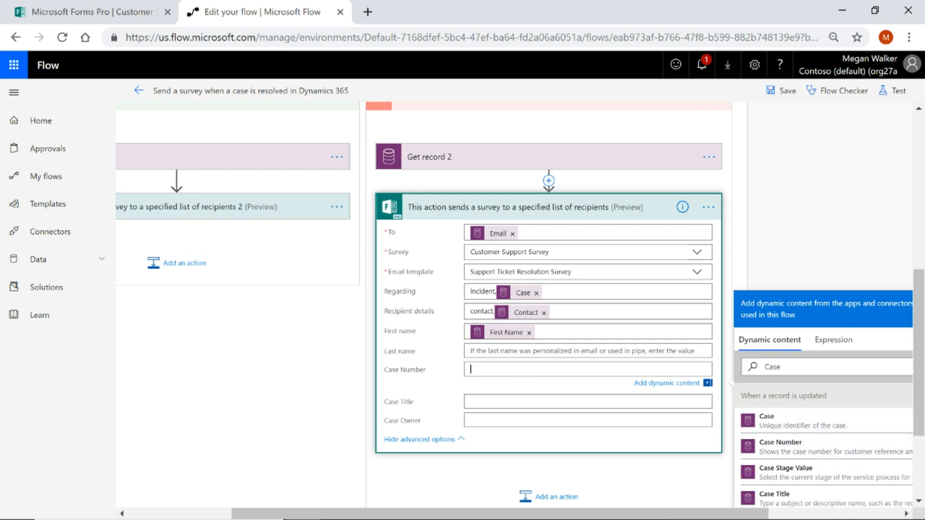
{"action": "scroll", "coordinate": [804, 470], "scroll_direction": "down", "scroll_amount": 10}
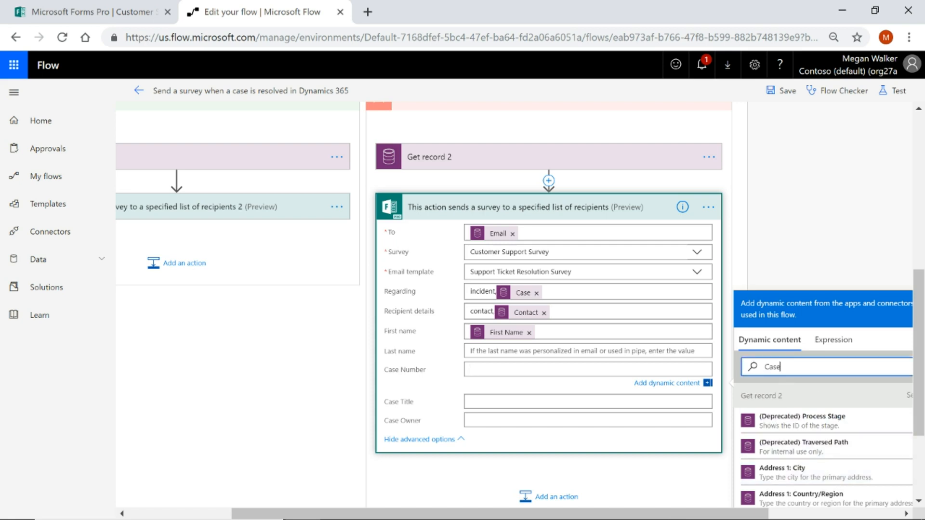
{"action": "type", "text": "Nn"}
{"action": "key", "text": "BackSpace"}
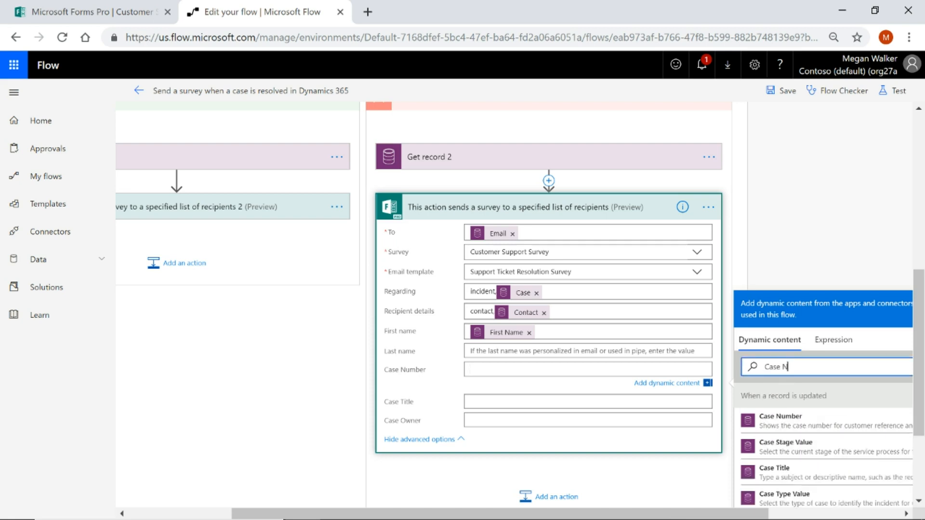
{"action": "left_click", "coordinate": [780, 417]}
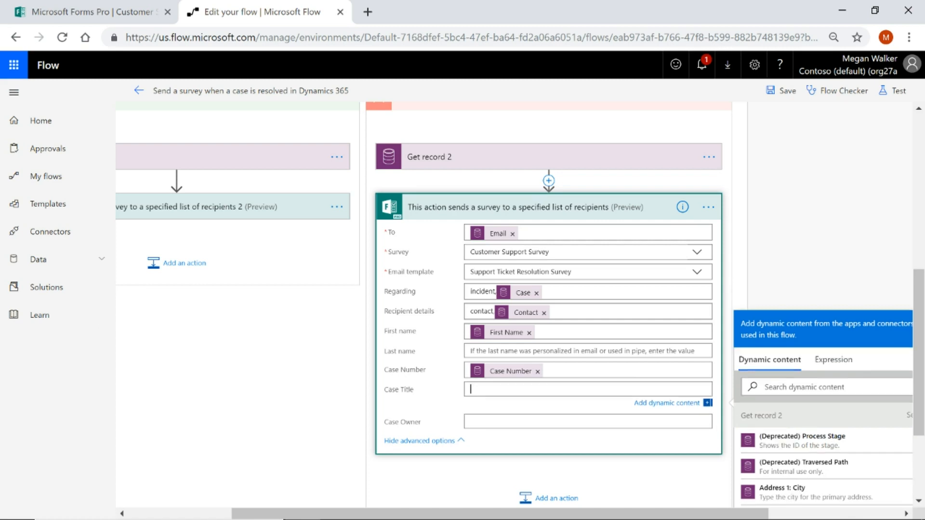
- Fill the survey action's Case Title field with the Case Title dynamic content from the updated record
{"action": "left_click", "coordinate": [813, 385]}
{"action": "type", "text": "Case Ti"}
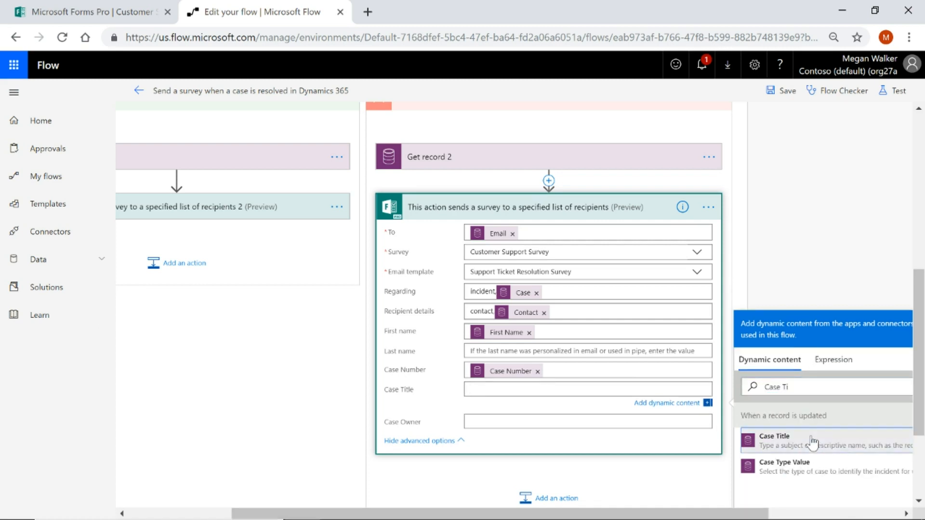
{"action": "left_click", "coordinate": [813, 442]}
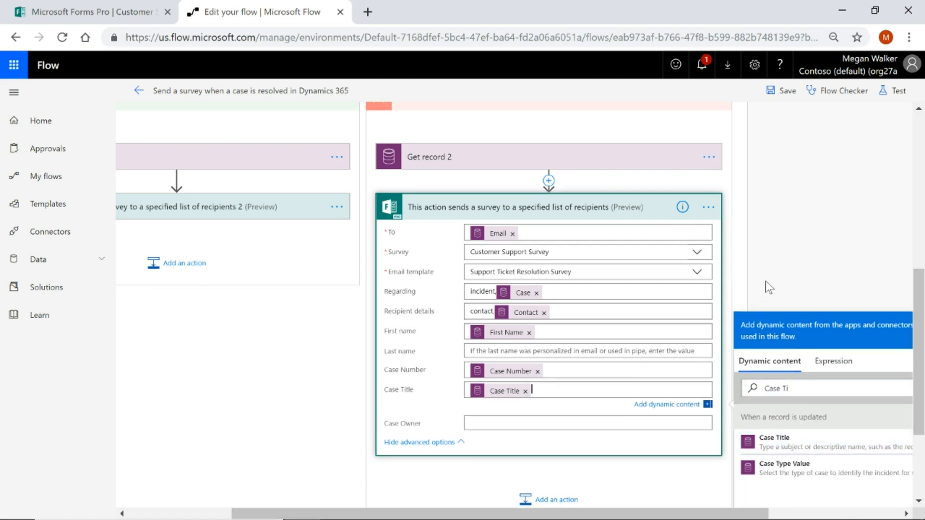
{"action": "left_click", "coordinate": [766, 279]}
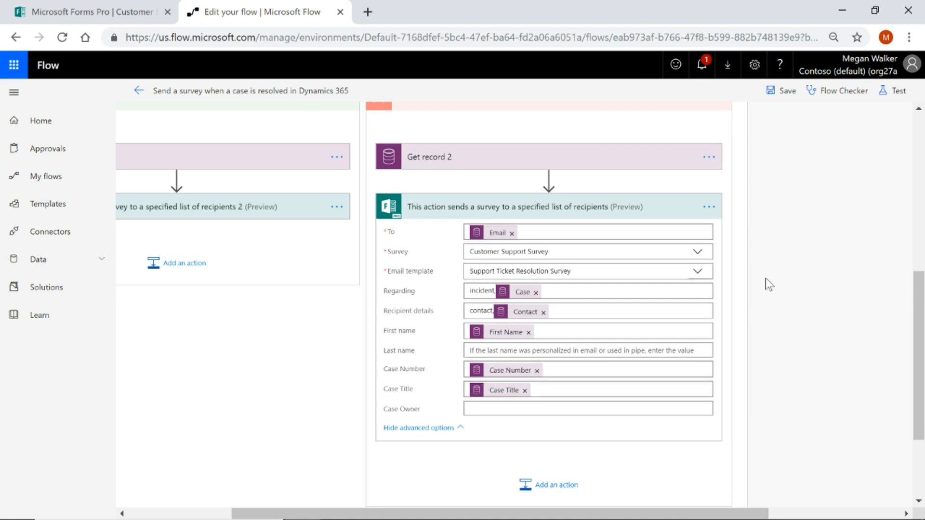
- Search the dynamic content for "owner" to examine the options for the survey action's Case Owner field
{"action": "scroll", "coordinate": [751, 301], "scroll_direction": "up", "scroll_amount": 2}
{"action": "scroll", "coordinate": [749, 380], "scroll_direction": "up", "scroll_amount": 5}
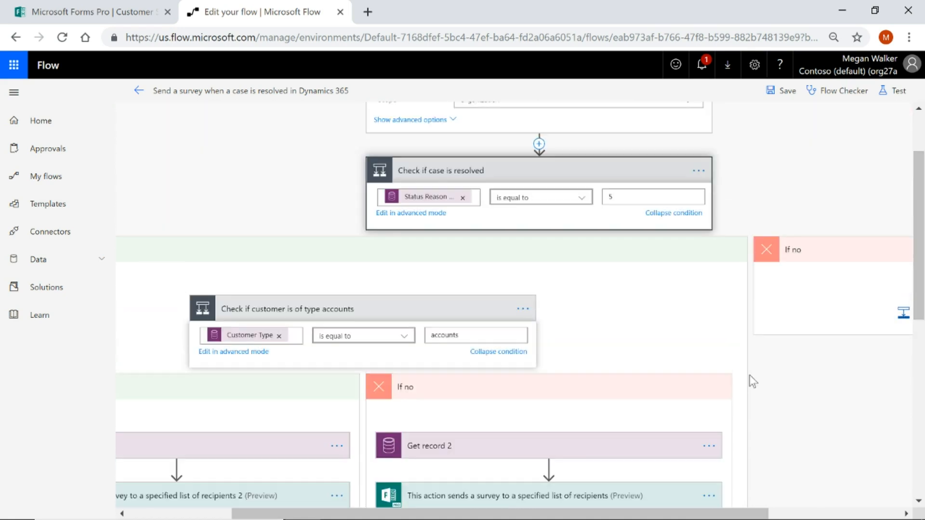
{"action": "scroll", "coordinate": [718, 314], "scroll_direction": "up", "scroll_amount": 2}
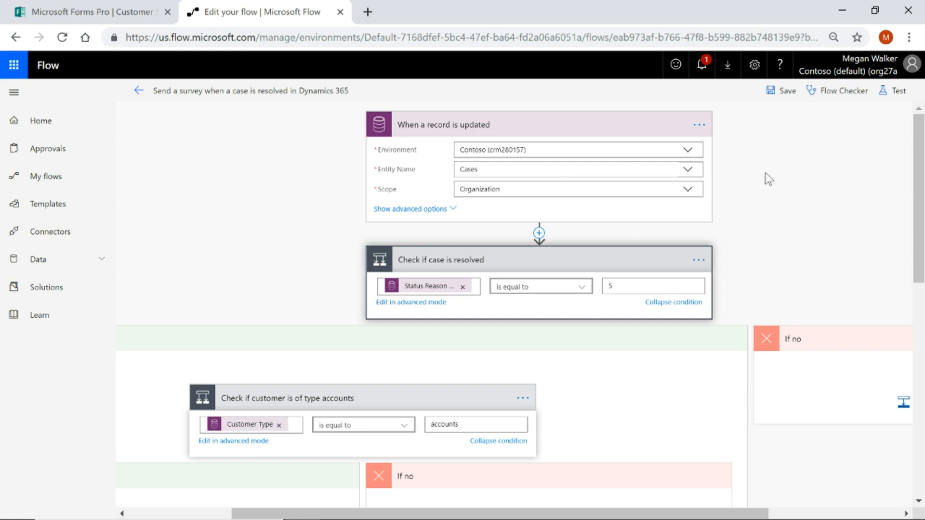
{"action": "scroll", "coordinate": [768, 179], "scroll_direction": "down", "scroll_amount": 10}
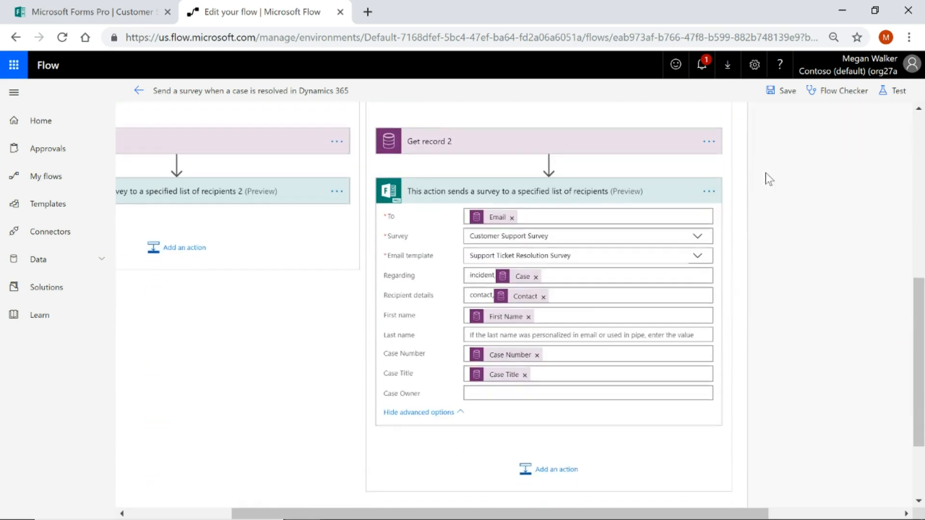
{"action": "scroll", "coordinate": [738, 341], "scroll_direction": "up", "scroll_amount": 2}
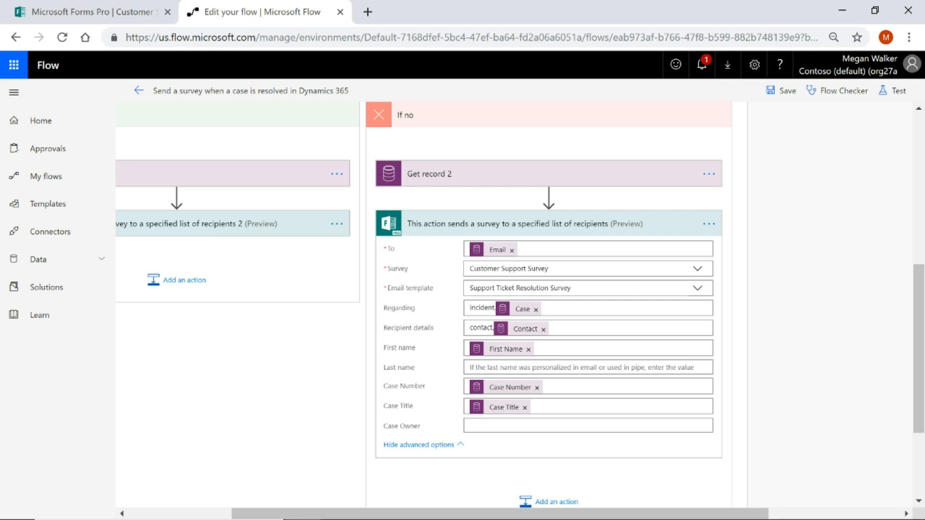
{"action": "left_click", "coordinate": [498, 426]}
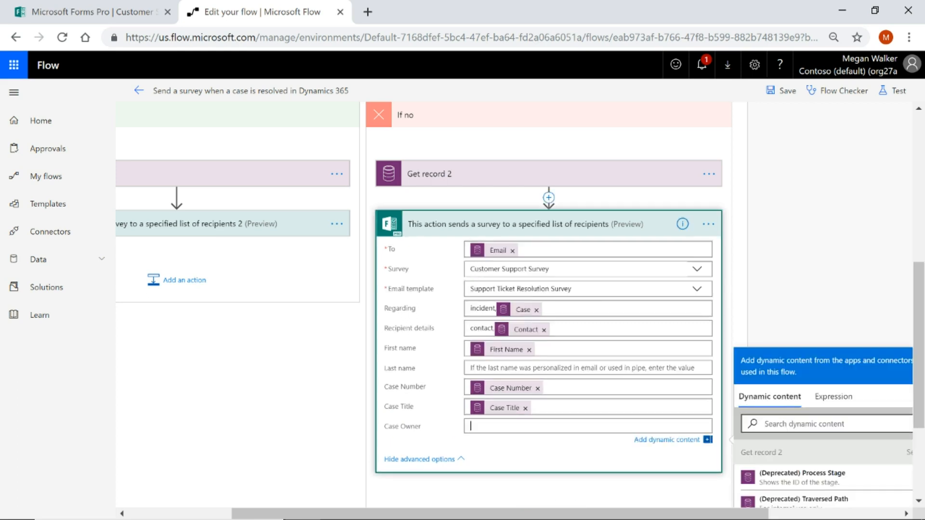
{"action": "type", "text": "owner"}
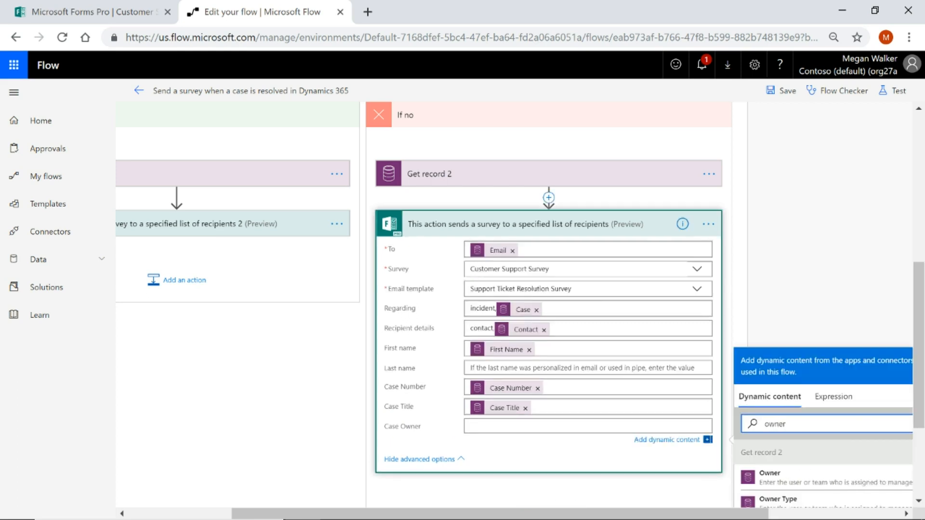
{"action": "scroll", "coordinate": [818, 428], "scroll_direction": "down", "scroll_amount": 3}
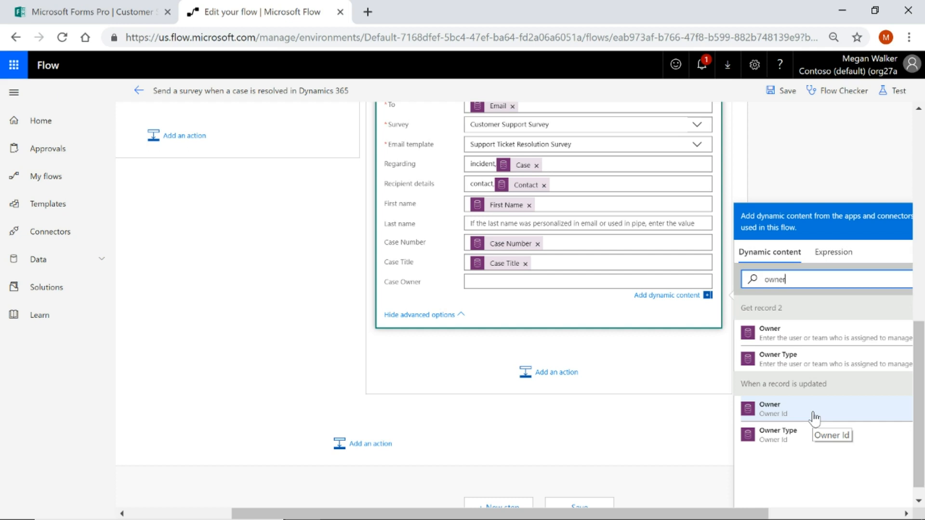
{"action": "scroll", "coordinate": [543, 449], "scroll_direction": "up", "scroll_amount": 5}
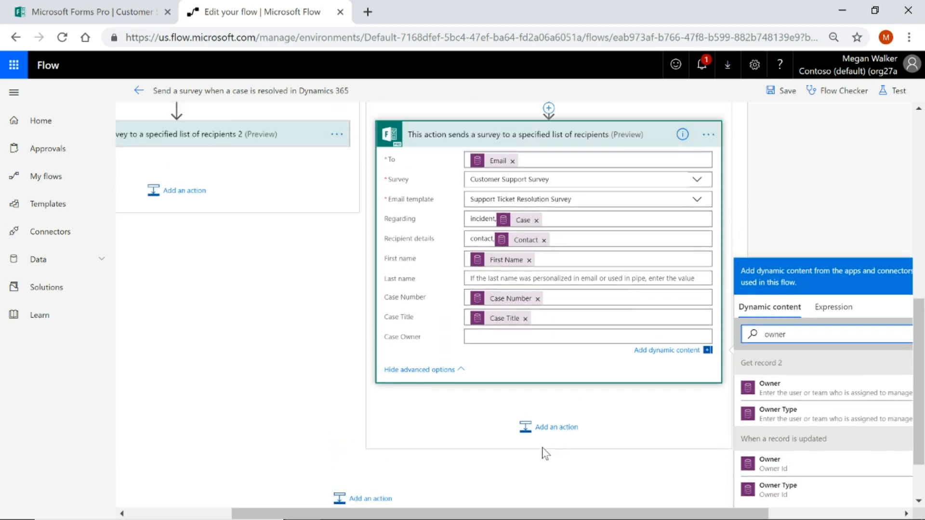
{"action": "left_click", "coordinate": [548, 269]}
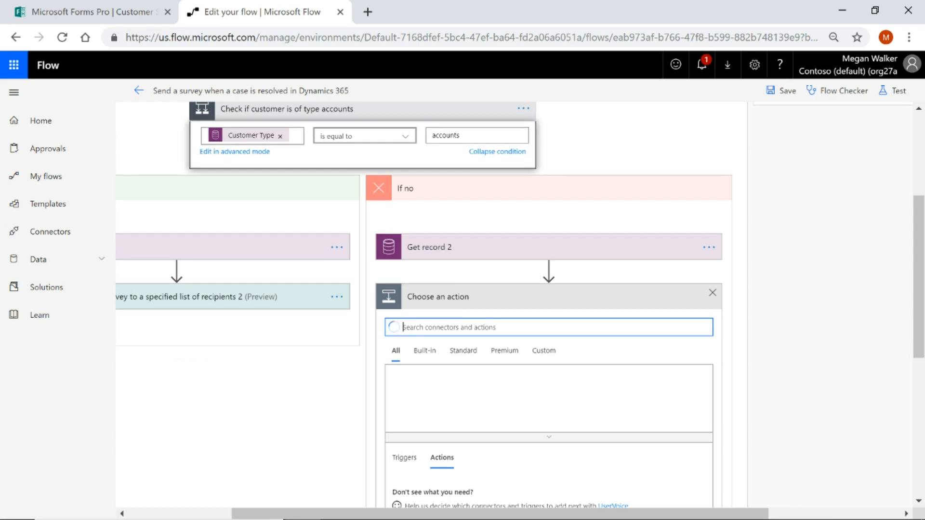
{"action": "type", "text": "co"}
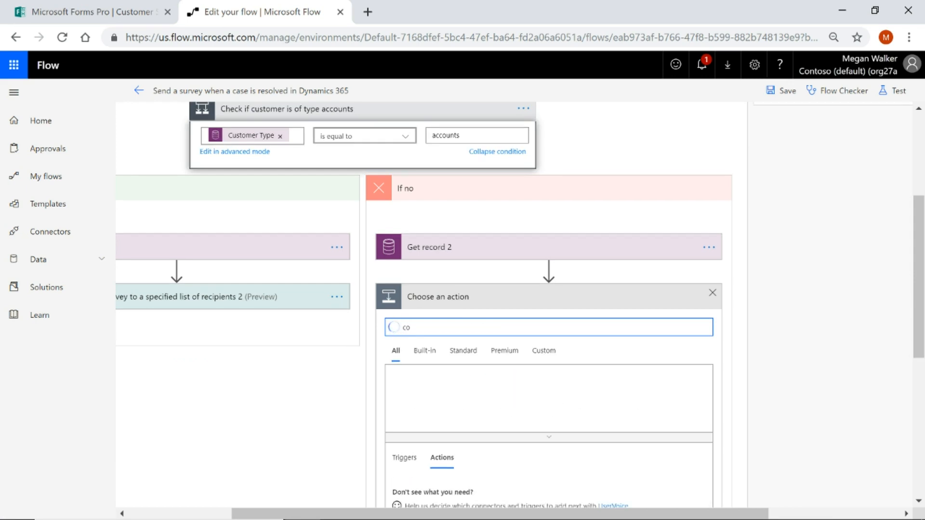
{"action": "type", "text": "m"}
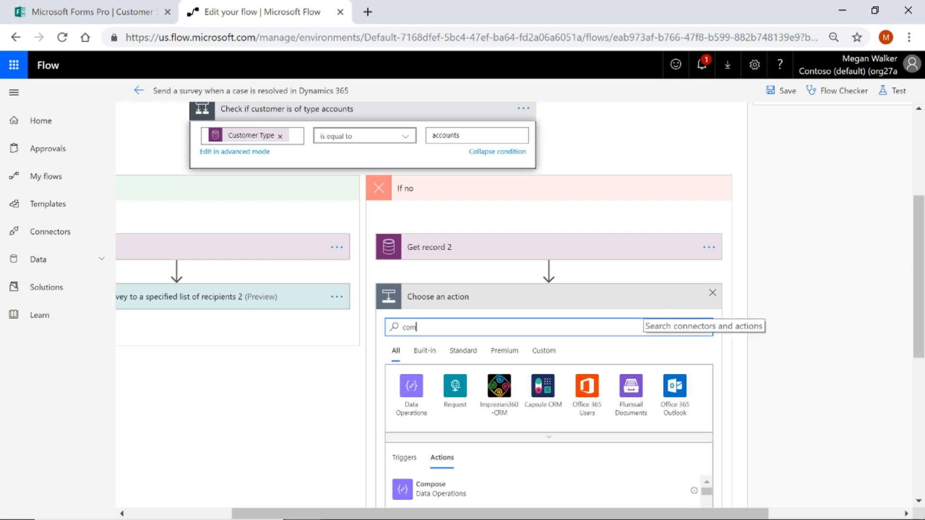
{"action": "key", "text": "BackSpace"}
{"action": "scroll", "coordinate": [623, 324], "scroll_direction": "down", "scroll_amount": 3}
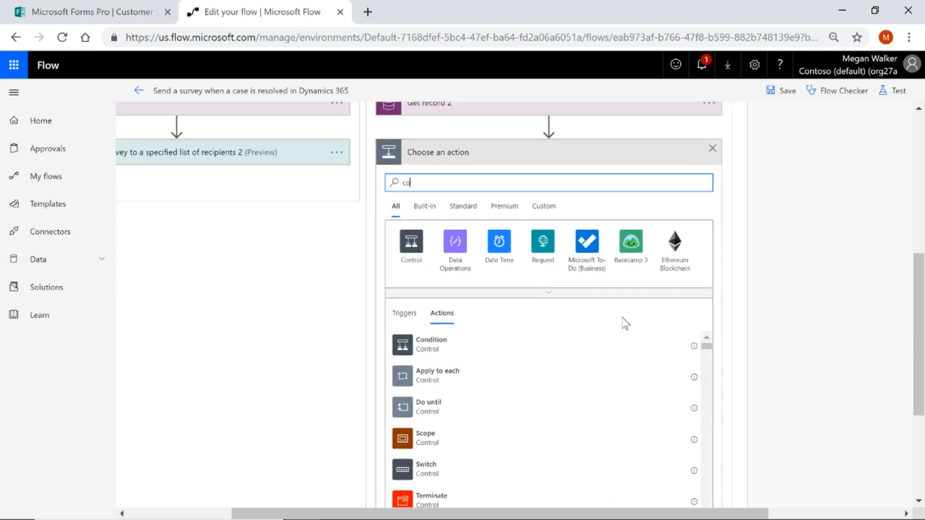
{"action": "scroll", "coordinate": [587, 268], "scroll_direction": "up", "scroll_amount": 2}
{"action": "left_click", "coordinate": [713, 220]}
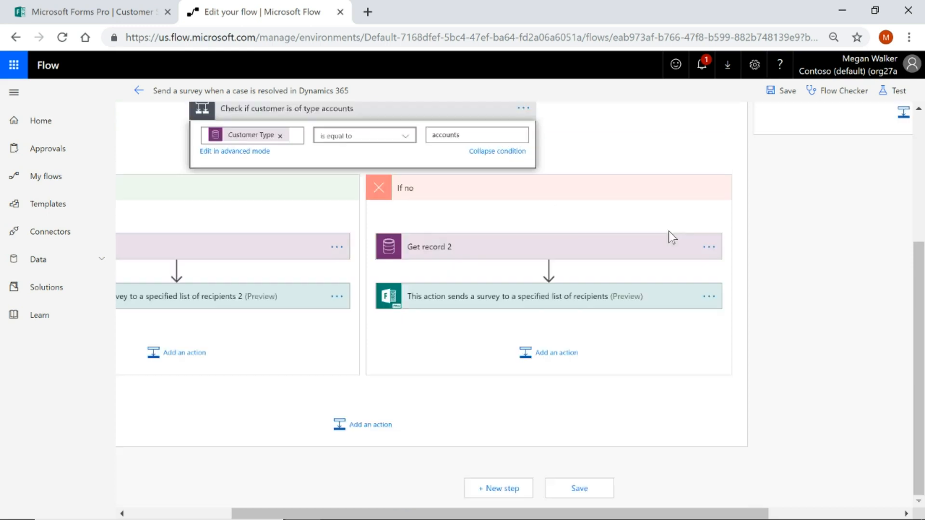
- Insert a Common Data Service Get record action between Get record 2 and the send-survey action in the If no branch
{"action": "left_click", "coordinate": [549, 270]}
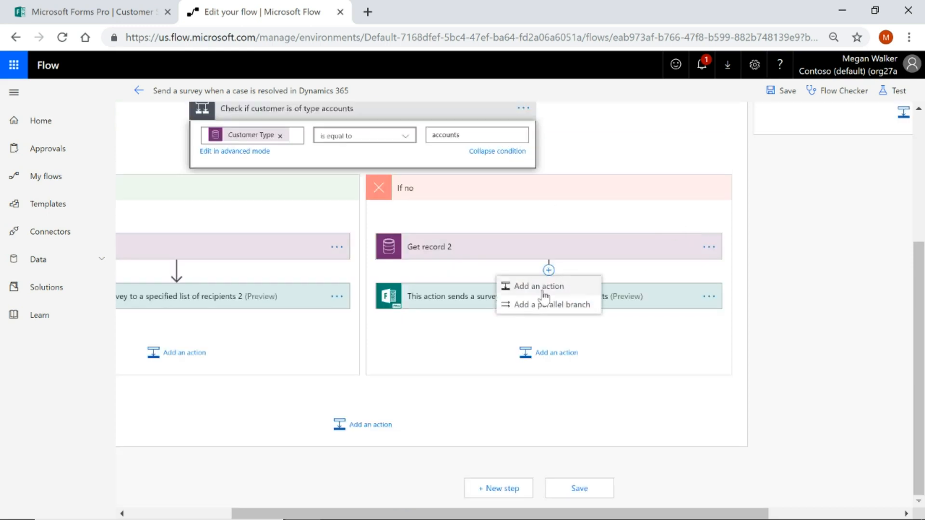
{"action": "left_click", "coordinate": [535, 287]}
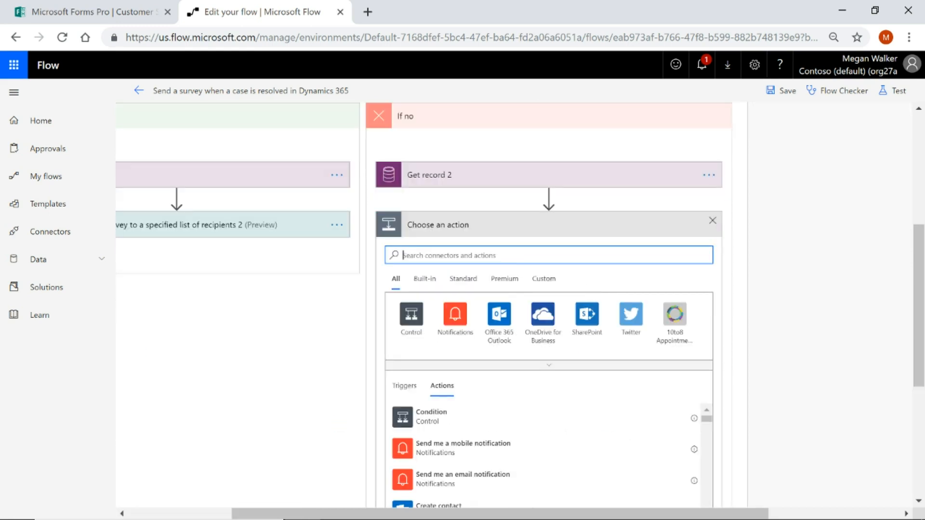
{"action": "type", "text": "co"}
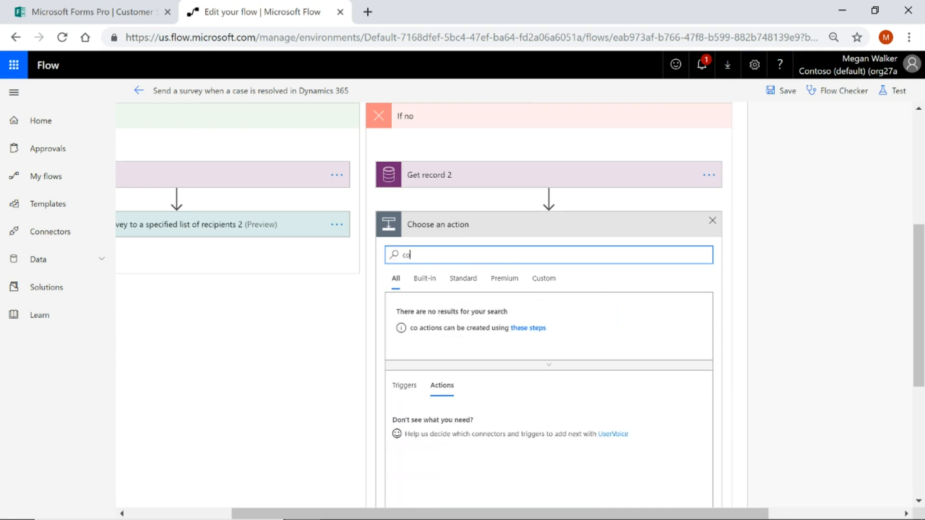
{"action": "type", "text": "mm"}
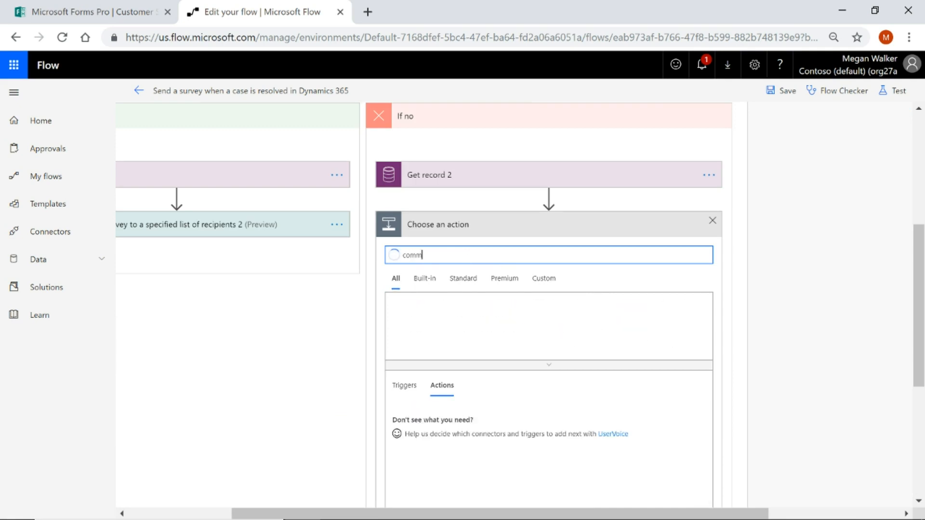
{"action": "type", "text": "o"}
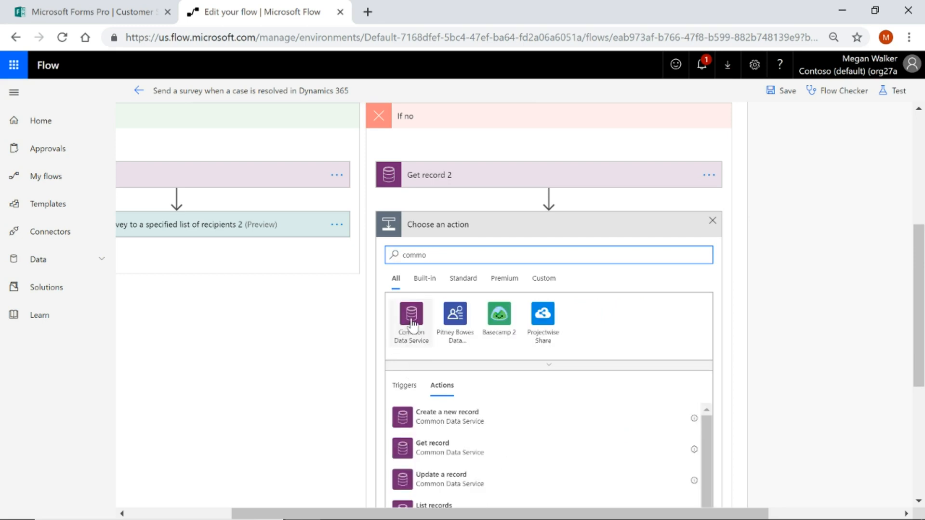
{"action": "left_click", "coordinate": [411, 324]}
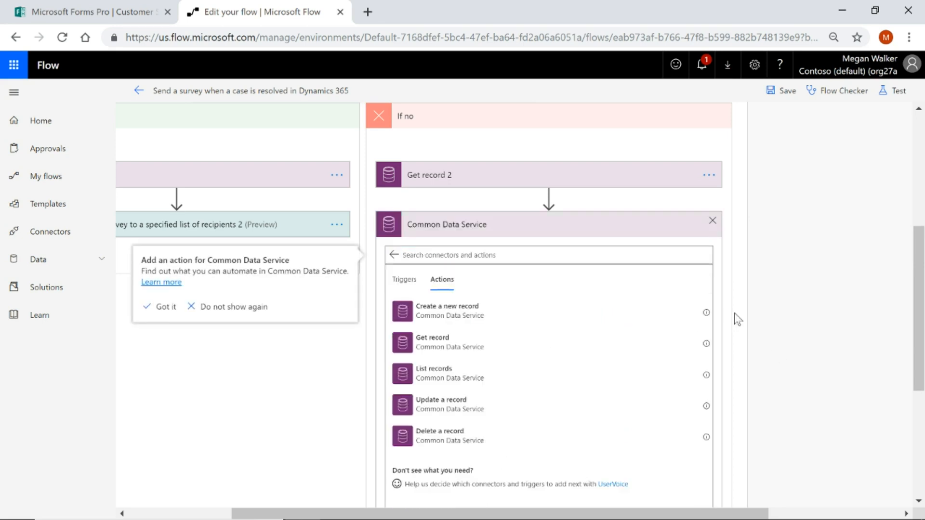
{"action": "left_click", "coordinate": [466, 348]}
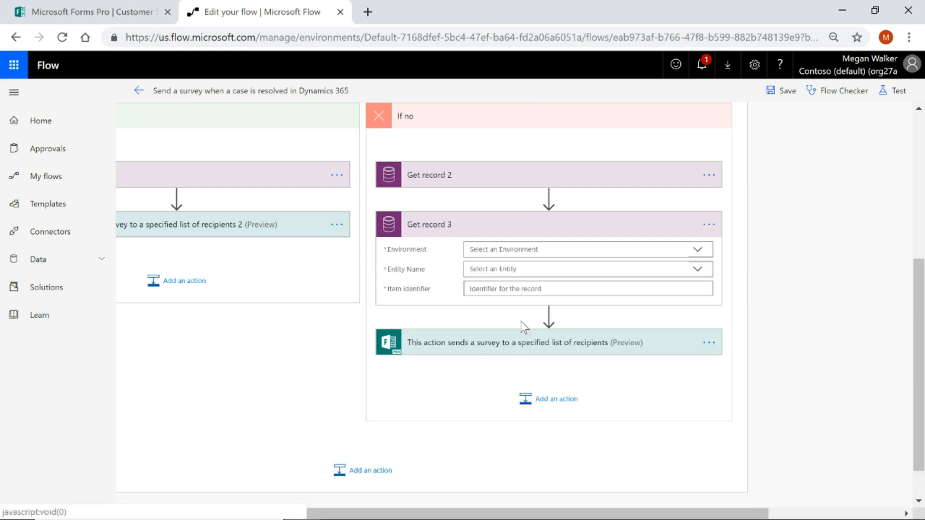
- Rename the new Get record action in the If no branch to Get Case Owner
{"action": "left_click", "coordinate": [708, 225]}
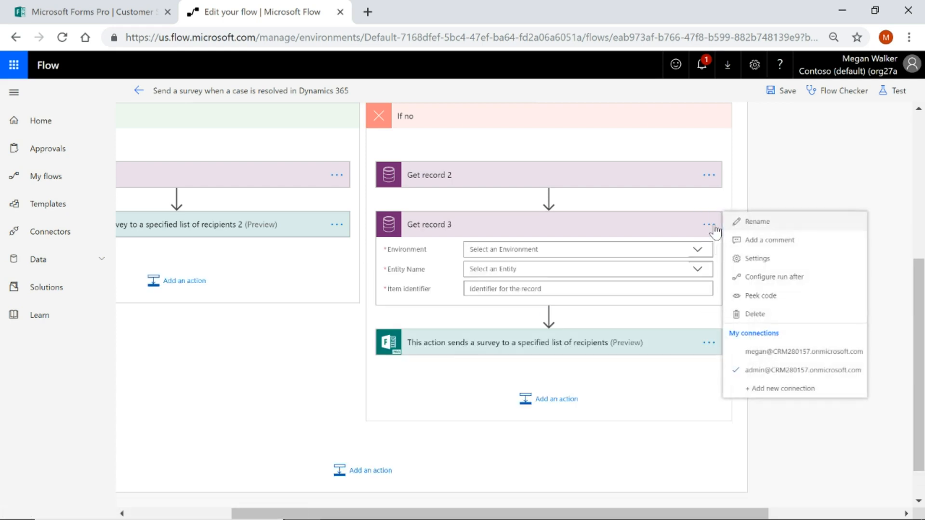
{"action": "left_click", "coordinate": [708, 225]}
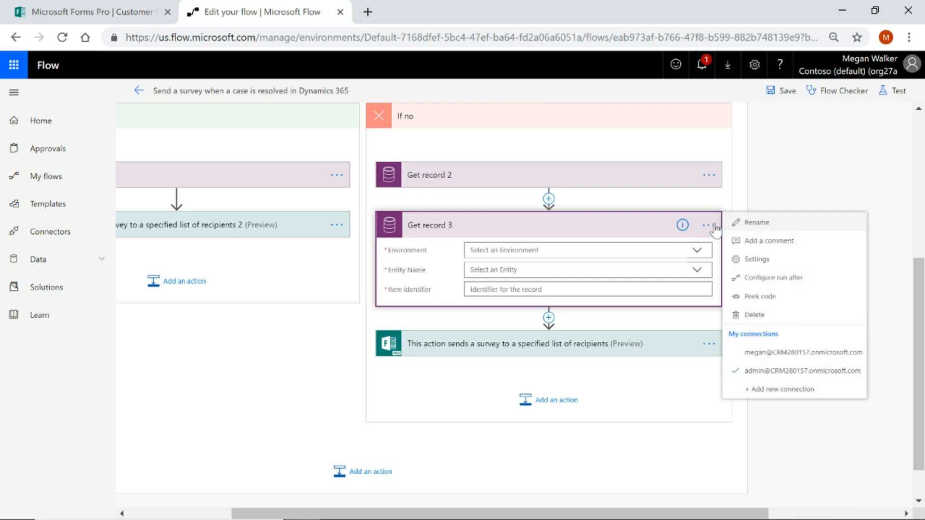
{"action": "left_click", "coordinate": [770, 229]}
{"action": "type", "text": "Get C"}
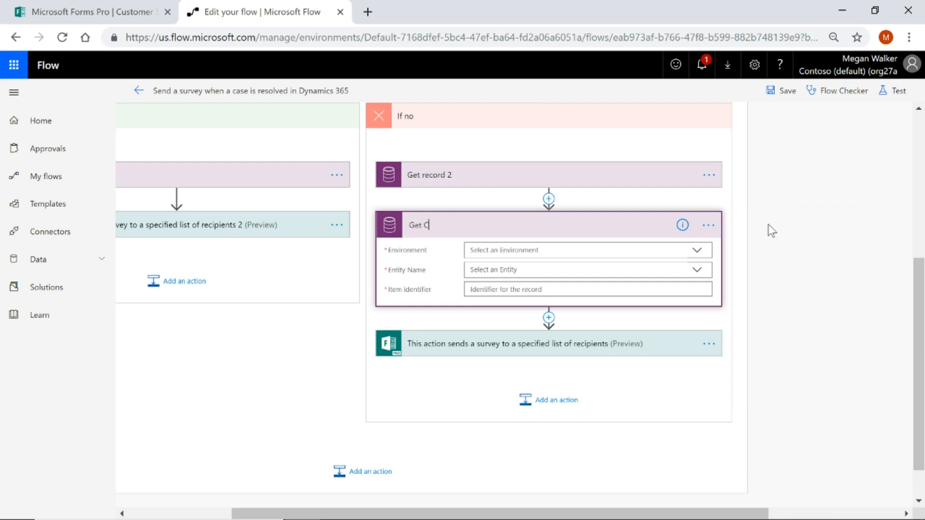
{"action": "type", "text": "ase Owner"}
- Set the Get Case Owner action's environment to Contoso (crm280157) and its entity to Users
{"action": "left_click", "coordinate": [696, 251]}
{"action": "left_click", "coordinate": [696, 251]}
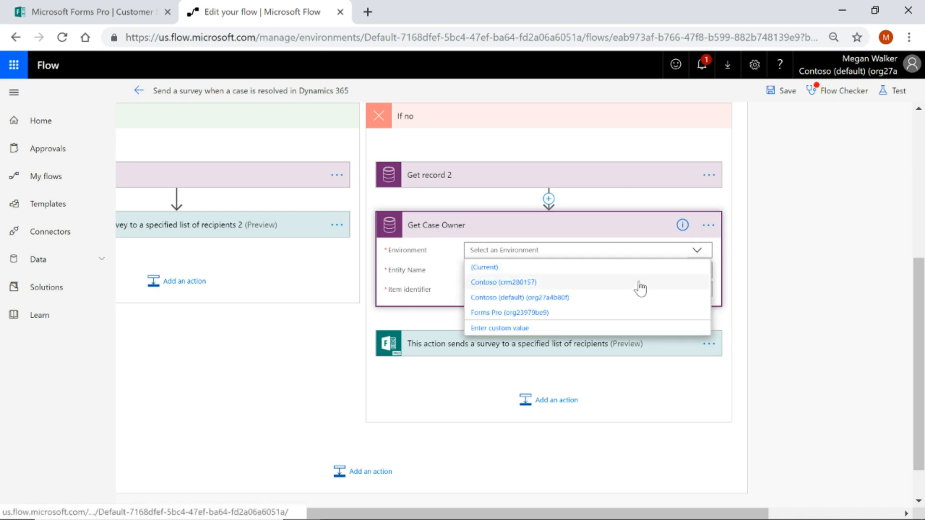
{"action": "left_click", "coordinate": [641, 284]}
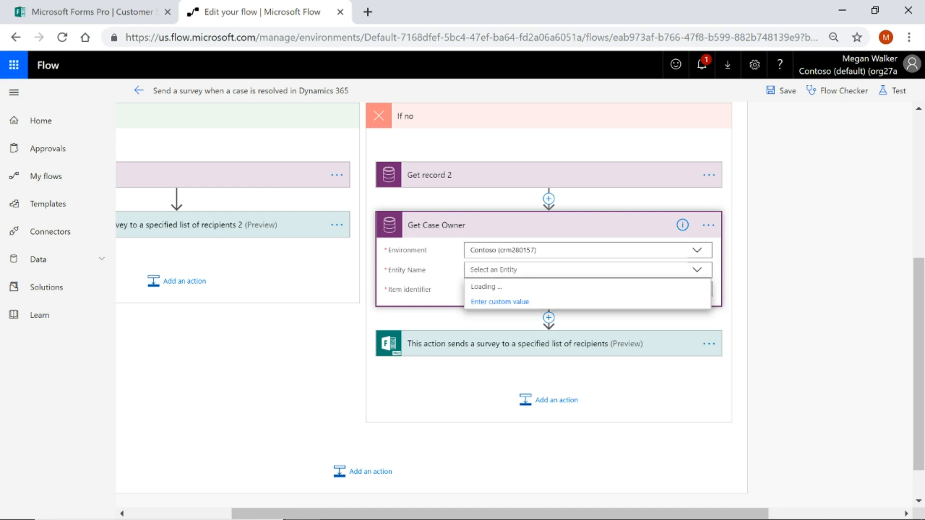
{"action": "type", "text": "User"}
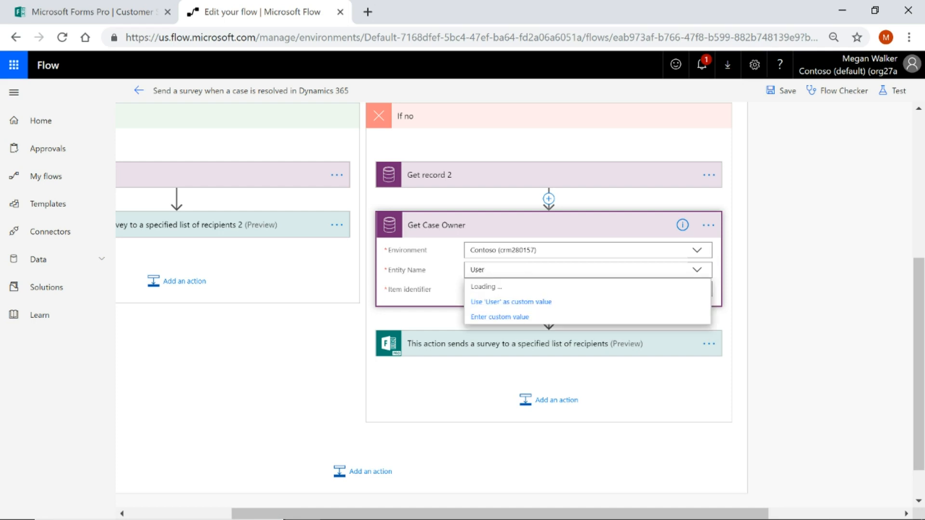
{"action": "key", "text": "Return"}
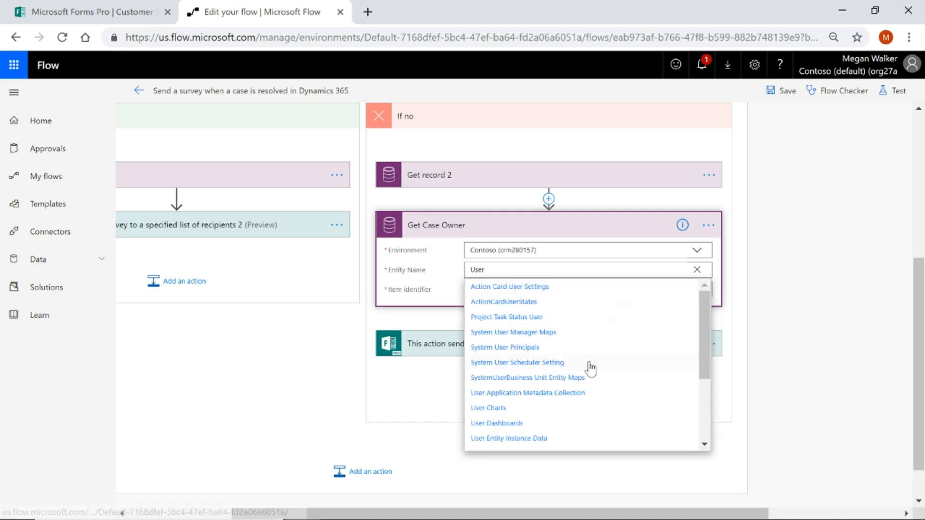
{"action": "scroll", "coordinate": [589, 367], "scroll_direction": "down", "scroll_amount": 3}
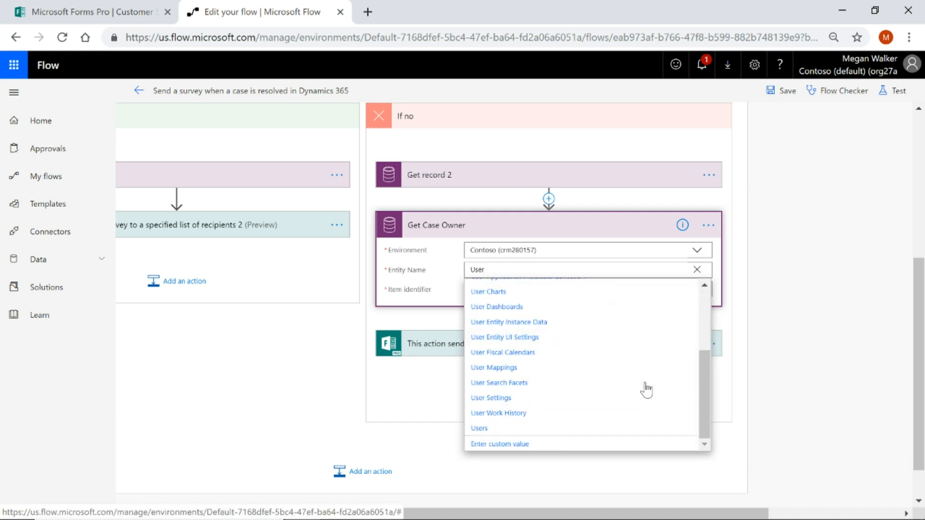
{"action": "left_click", "coordinate": [543, 430]}
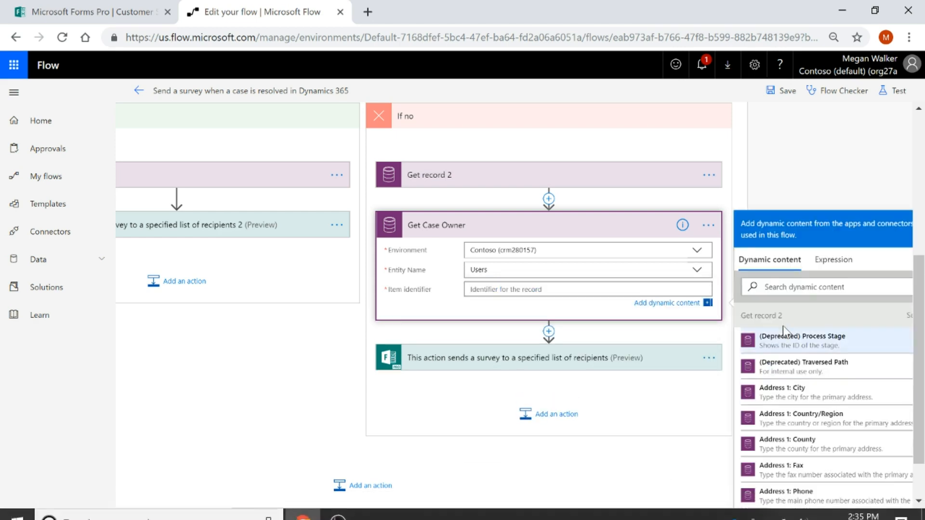
- Fill Get Case Owner's Item identifier with the Owner dynamic content from the updated record, and collapse the action
{"action": "left_click", "coordinate": [792, 288]}
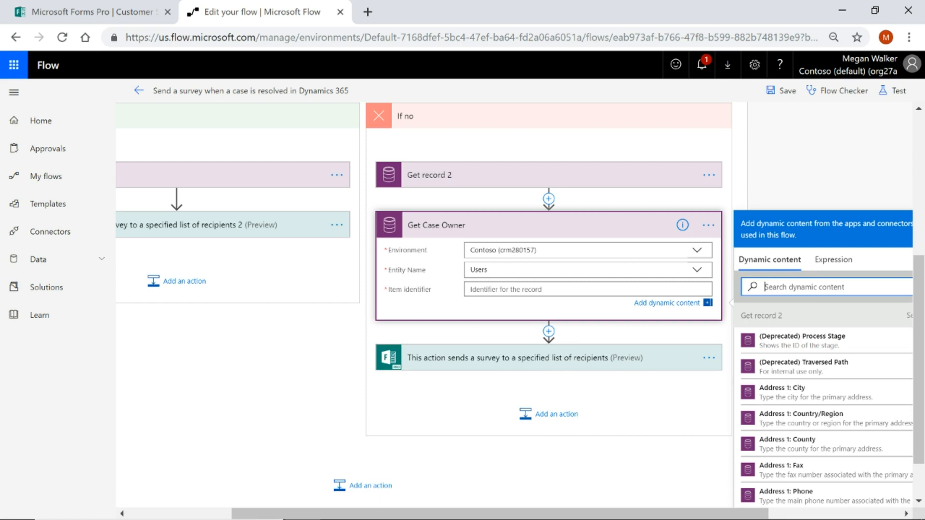
{"action": "type", "text": "owner"}
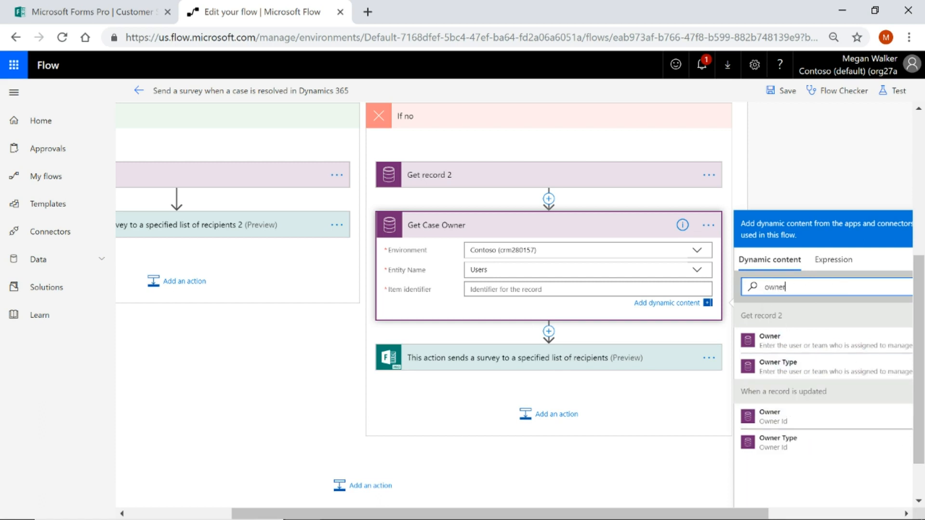
{"action": "left_click", "coordinate": [802, 422]}
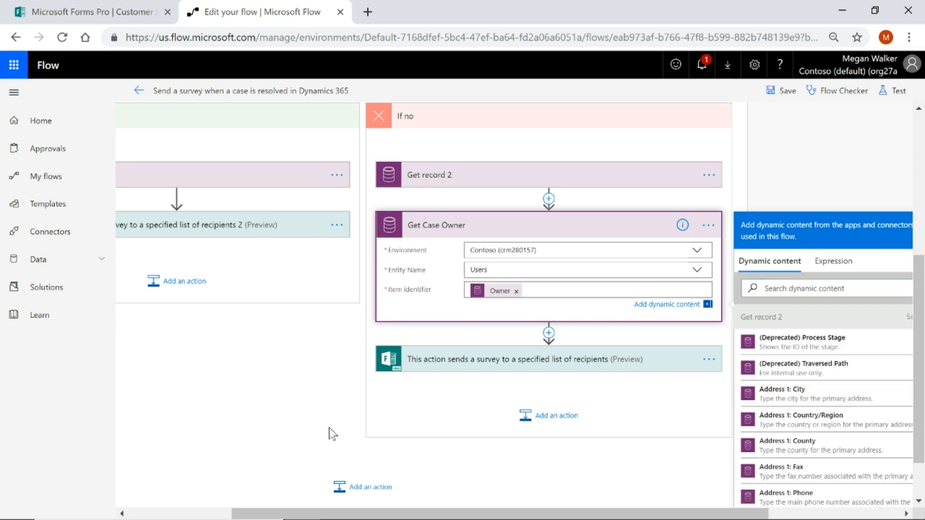
{"action": "left_click", "coordinate": [270, 411]}
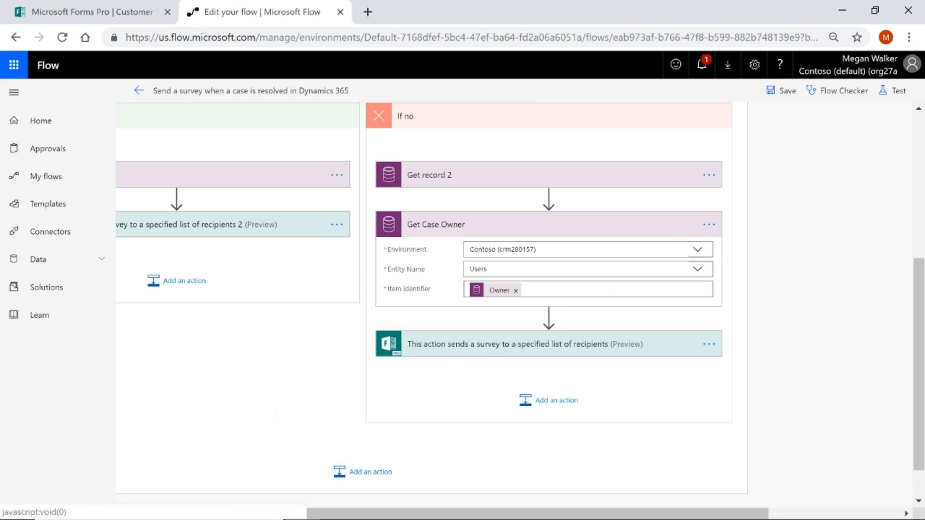
{"action": "left_click", "coordinate": [614, 232]}
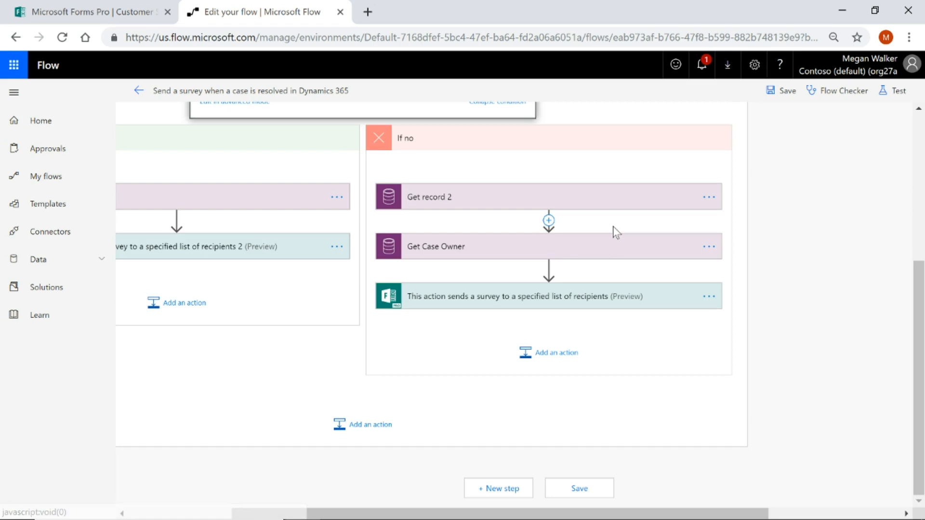
- Fill the If no survey action's Case Owner field with the Full Name dynamic content from Get Case Owner
{"action": "left_click", "coordinate": [464, 295]}
{"action": "scroll", "coordinate": [553, 351], "scroll_direction": "down", "scroll_amount": 3}
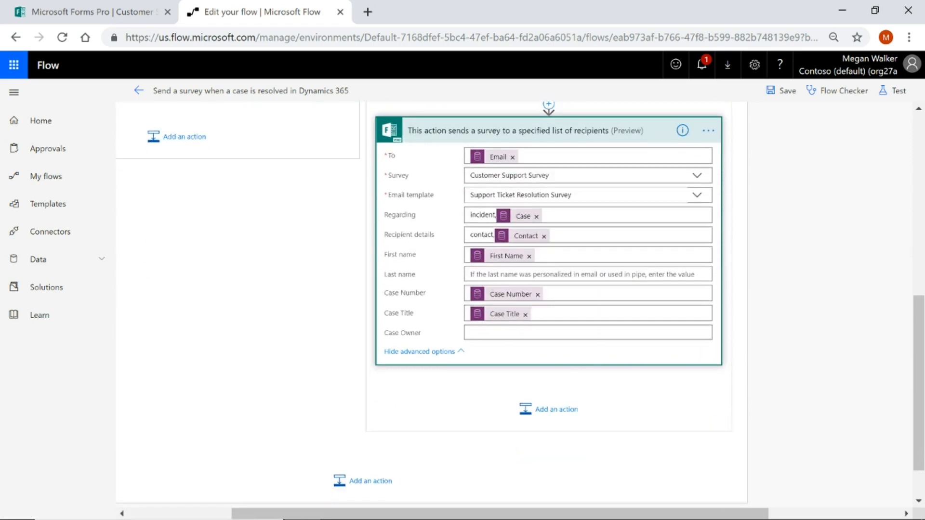
{"action": "left_click_drag", "start_coordinate": [605, 514], "coordinate": [671, 513]}
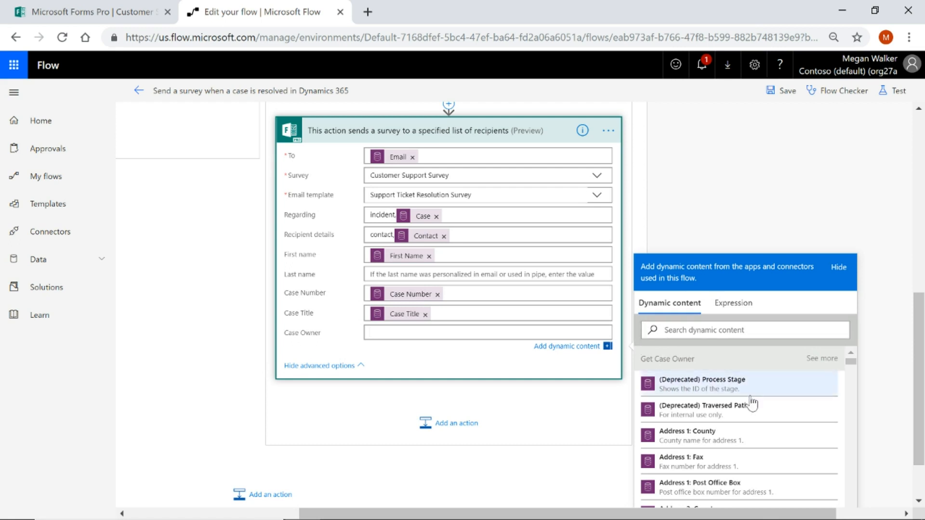
{"action": "scroll", "coordinate": [751, 402], "scroll_direction": "down", "scroll_amount": 3}
{"action": "scroll", "coordinate": [752, 407], "scroll_direction": "down", "scroll_amount": 8}
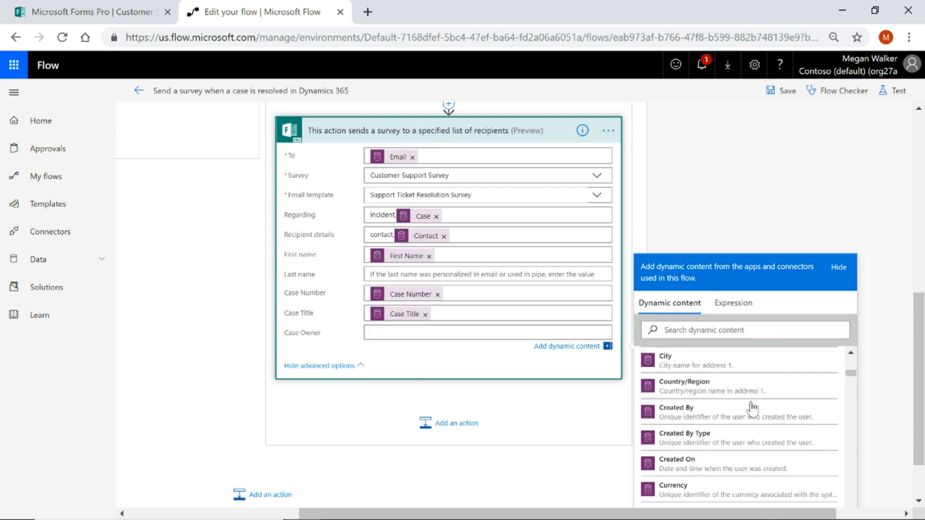
{"action": "scroll", "coordinate": [752, 409], "scroll_direction": "down", "scroll_amount": 8}
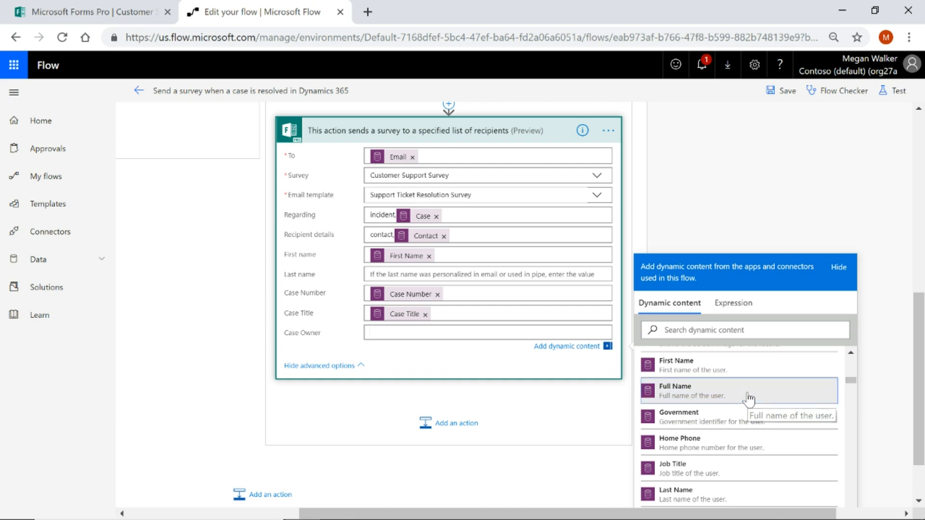
{"action": "left_click", "coordinate": [748, 398]}
{"action": "left_click", "coordinate": [728, 213]}
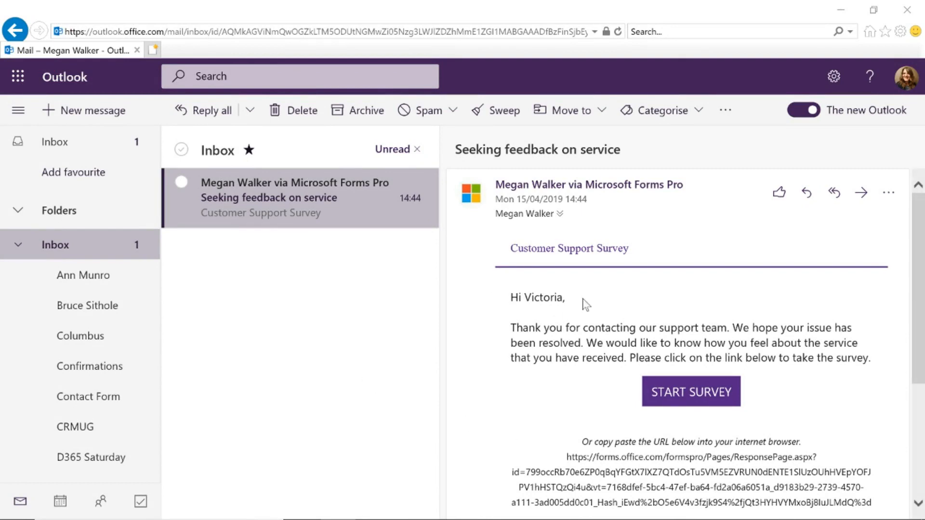
- Open the survey from the feedback e-mail in Outlook and examine the personalized case details and support rep in questions 1 and 2
{"action": "left_click", "coordinate": [702, 403]}
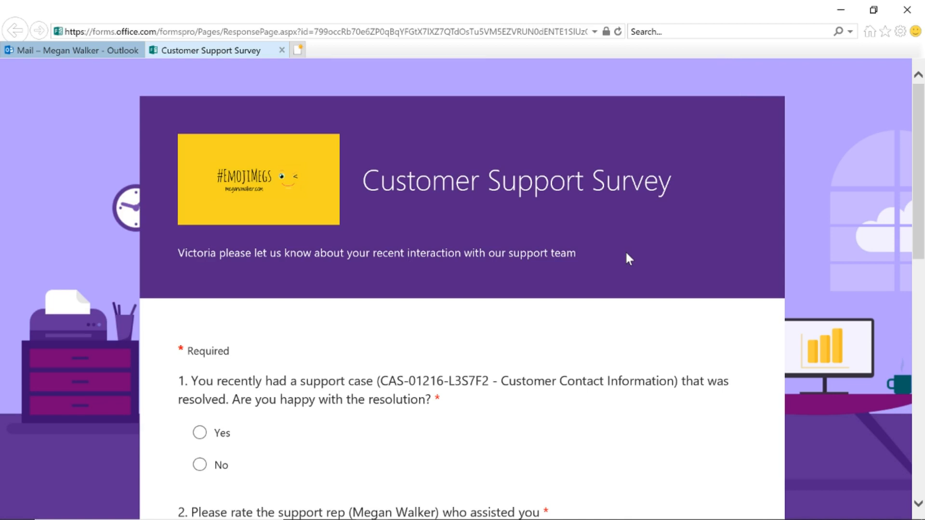
{"action": "scroll", "coordinate": [570, 256], "scroll_direction": "down", "scroll_amount": 3}
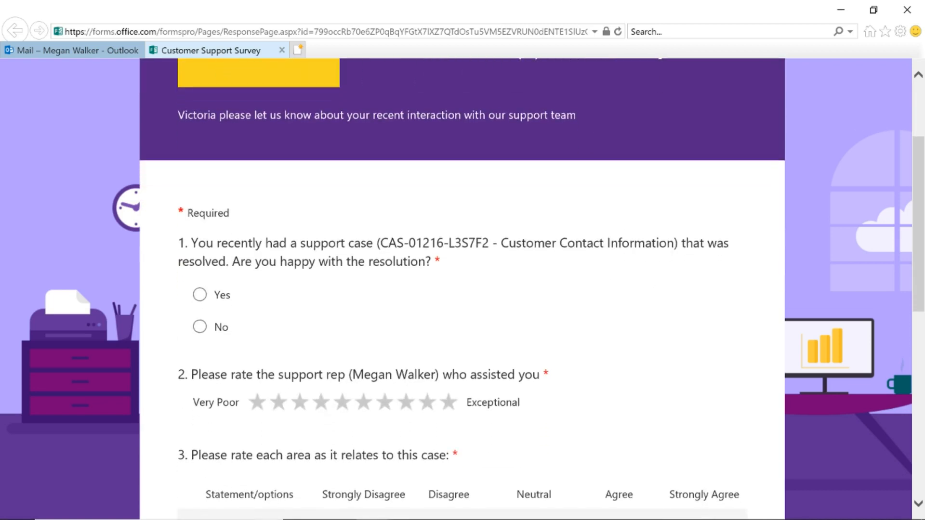
{"action": "left_click_drag", "start_coordinate": [380, 244], "coordinate": [675, 243]}
{"action": "left_click", "coordinate": [512, 255]}
{"action": "scroll", "coordinate": [630, 304], "scroll_direction": "down", "scroll_amount": 5}
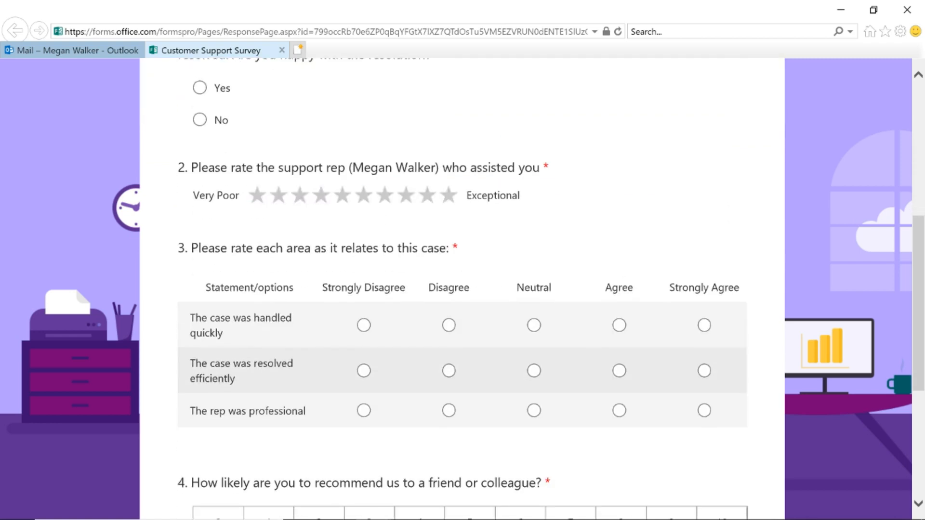
{"action": "left_click_drag", "start_coordinate": [352, 167], "coordinate": [437, 168]}
{"action": "left_click", "coordinate": [699, 182]}
{"action": "scroll", "coordinate": [819, 164], "scroll_direction": "up", "scroll_amount": 5}
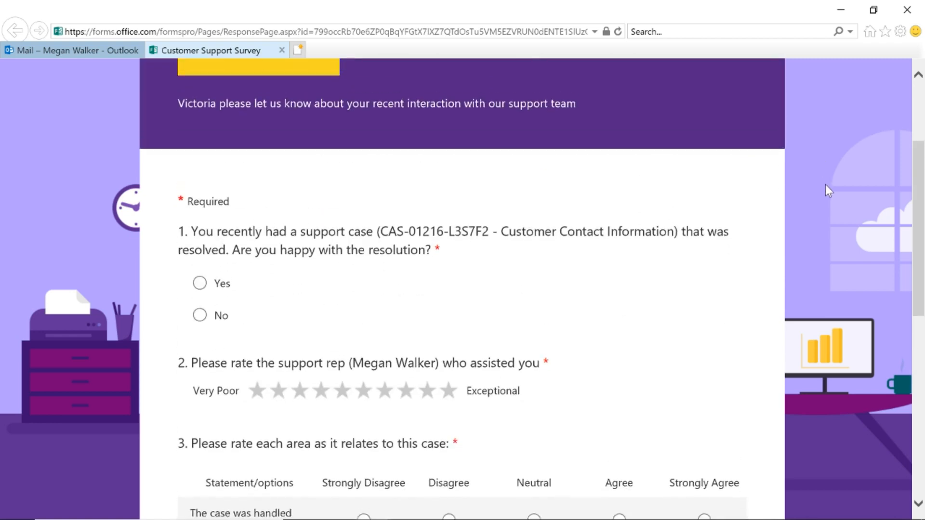